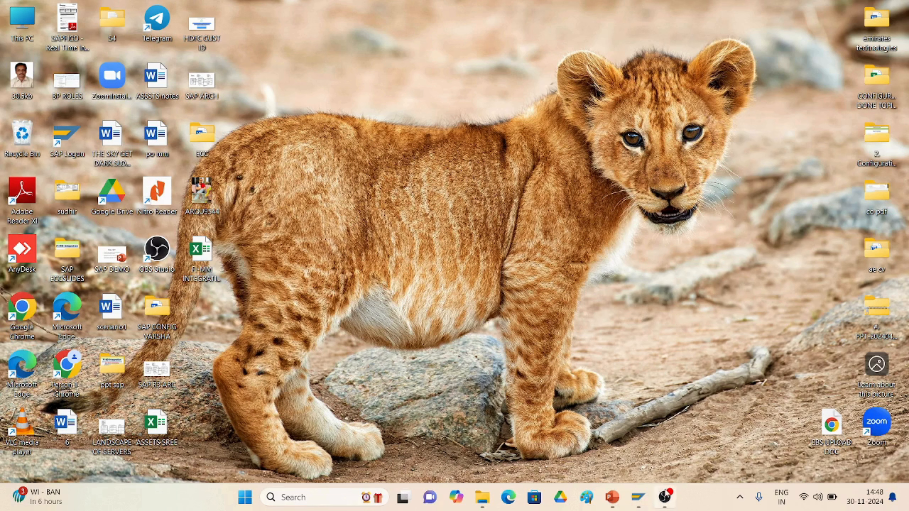
- Switch to the SAP logon window and log on to client 800 by entering the user name and the account password
mouse_move(635, 501)
left_click(661, 430)
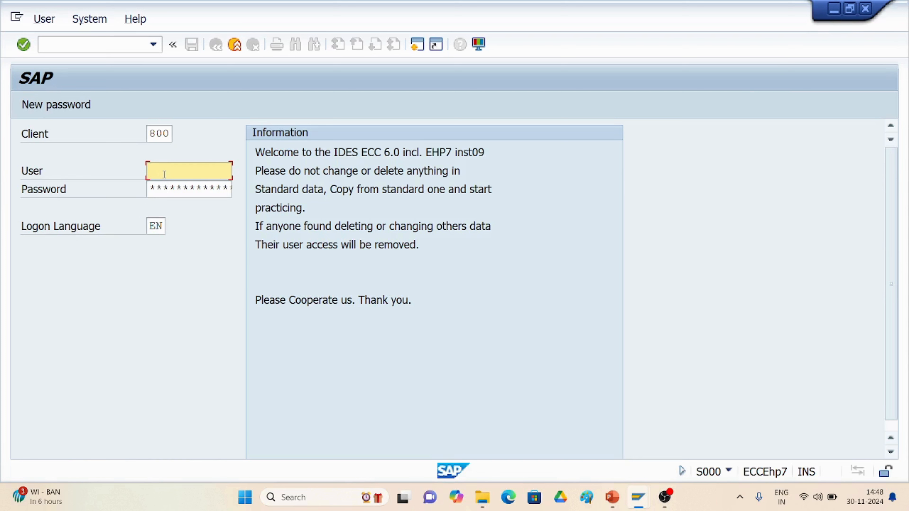
type("sudh")
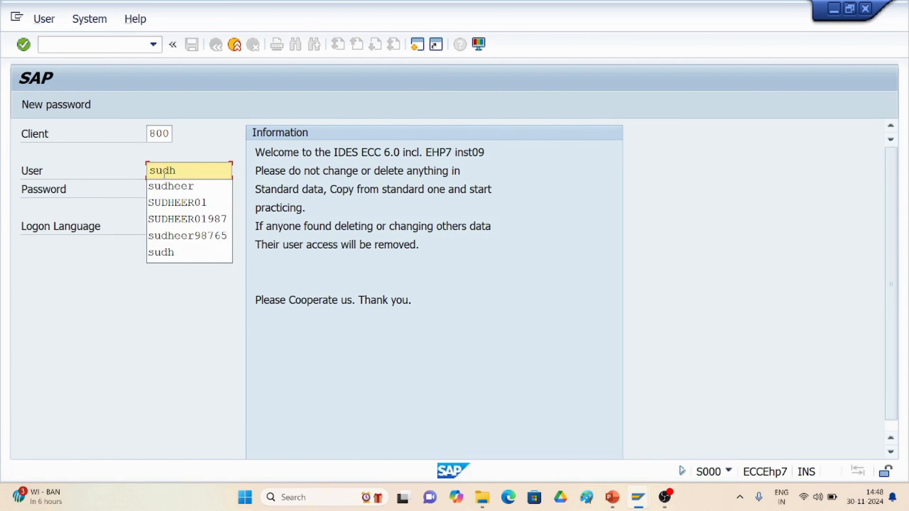
key("Down")
key("Return")
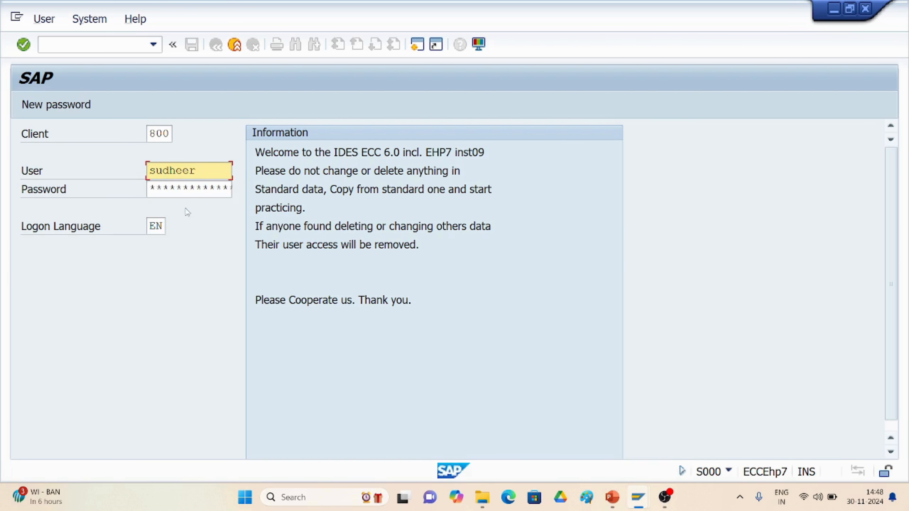
left_click(152, 187)
type("******")
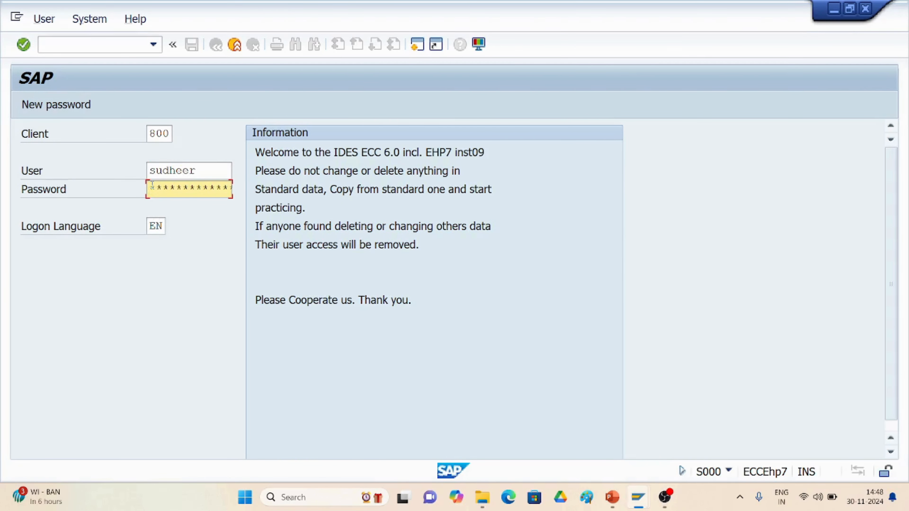
key("Return")
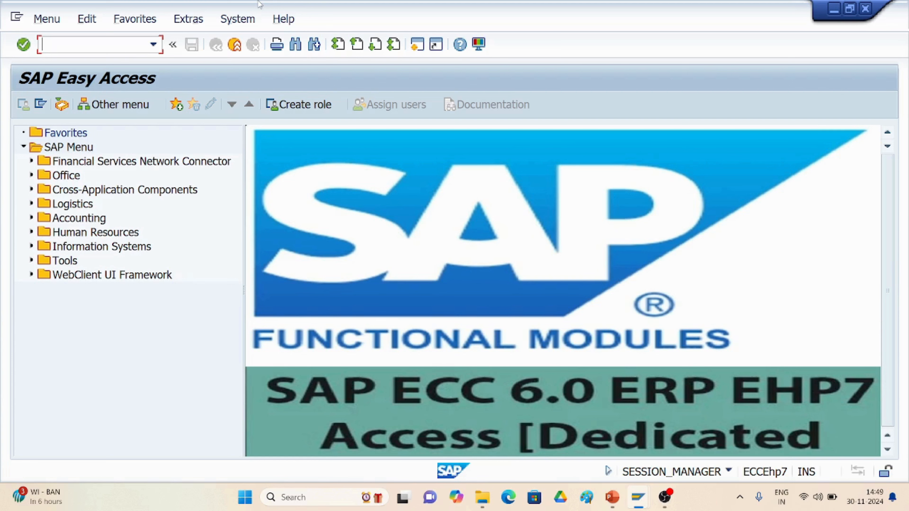
- Open transaction OBC4, review the field status groups of variant 0001, and return to the variants list
type("/nobc4")
key("Return")
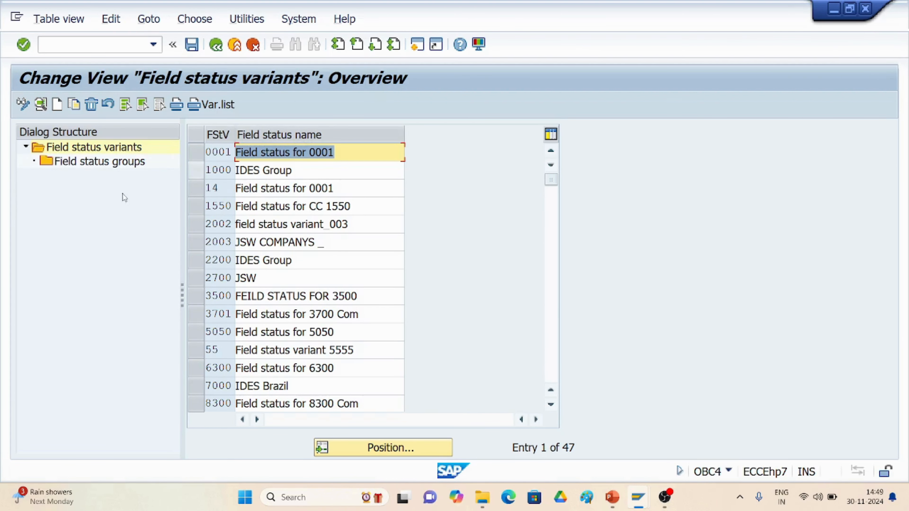
left_click(227, 153)
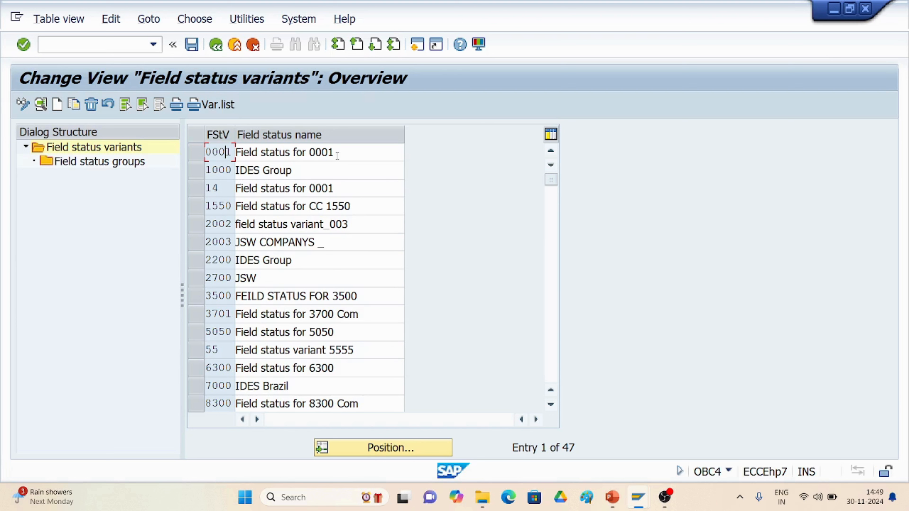
left_click(194, 153)
double_click(107, 163)
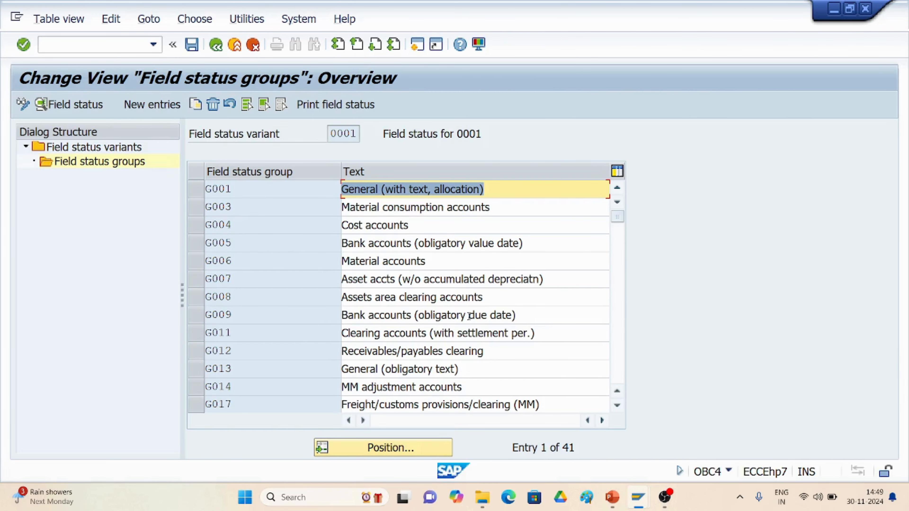
left_click_drag(616, 217, 610, 141)
left_click(216, 46)
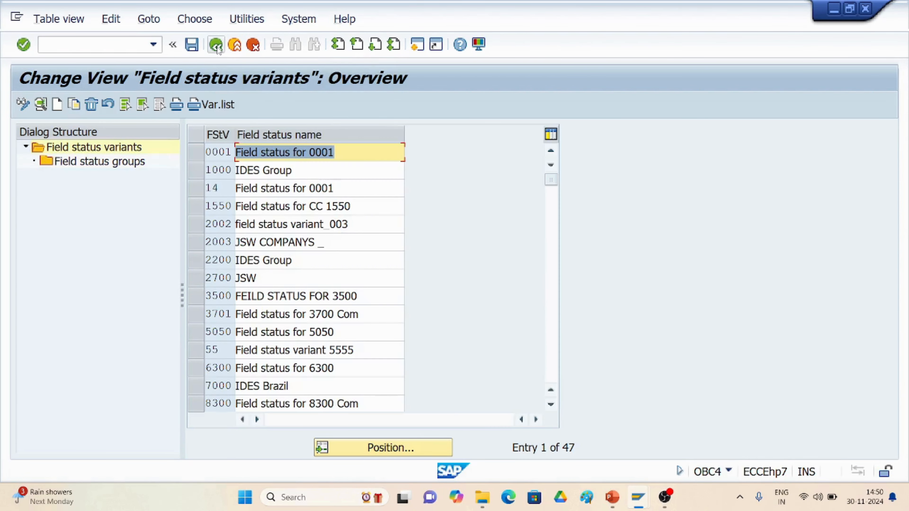
- Start a copy of field status variant 0001 and set the new variant's key to xyz1
left_click(194, 155)
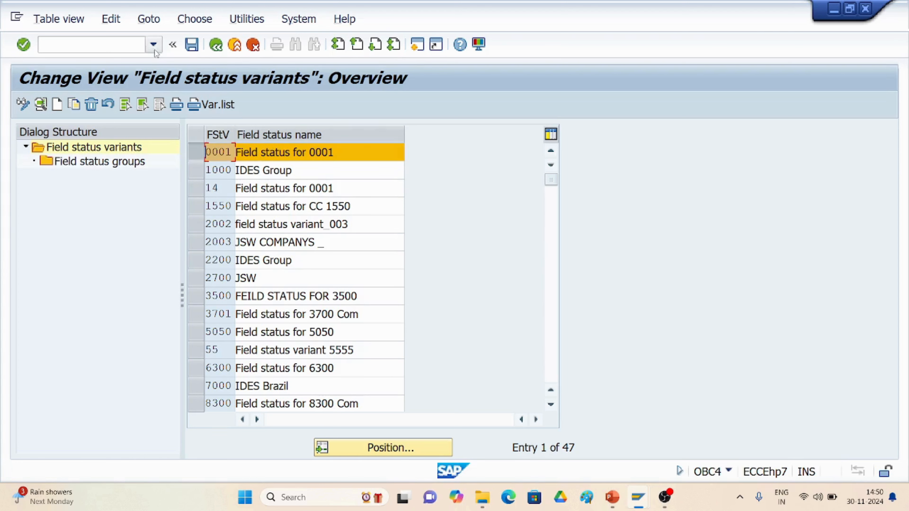
left_click(74, 104)
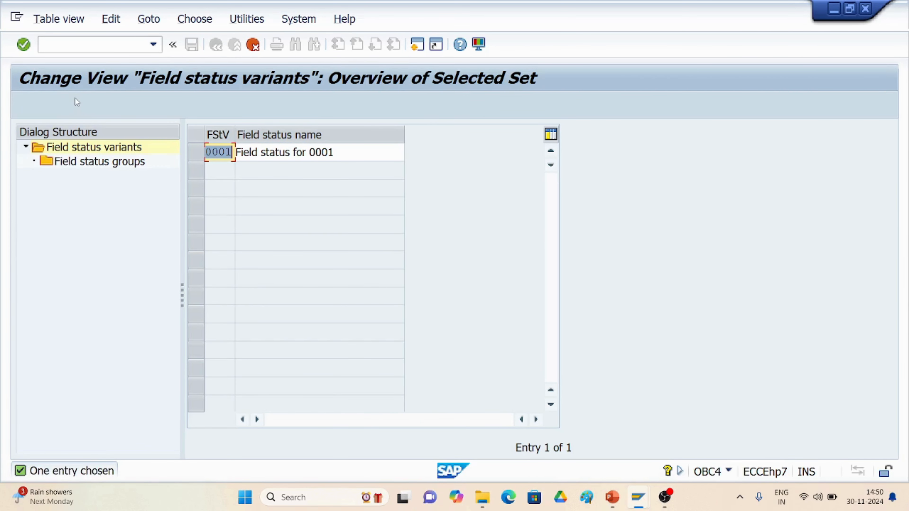
key("BackSpace")
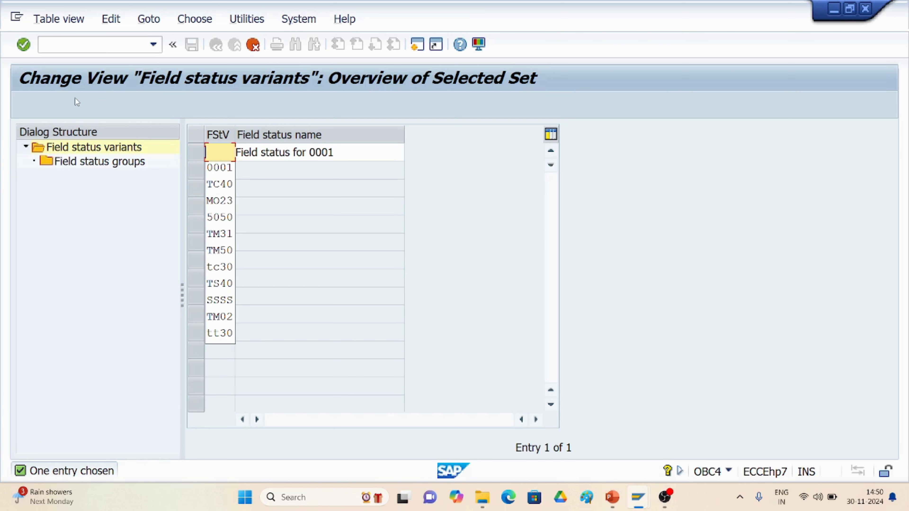
type("xy")
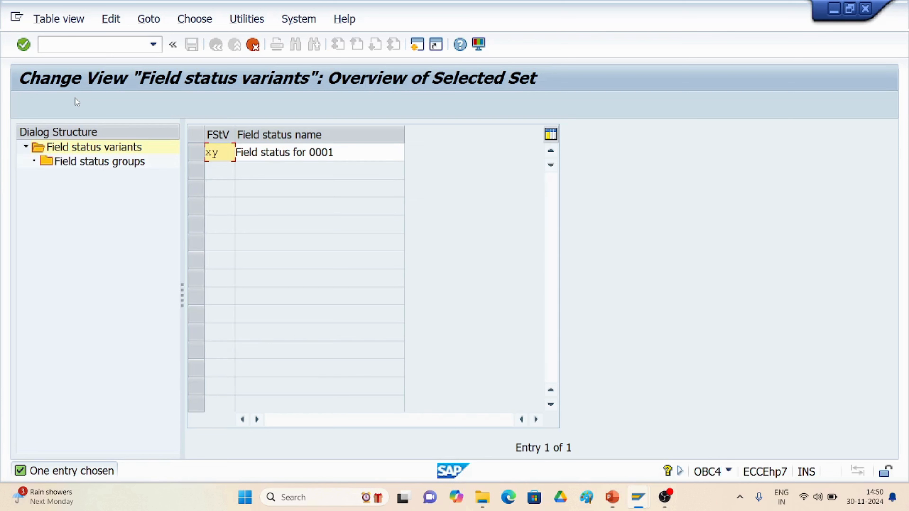
type("z1")
- Name the copied variant "Field status for xyz1" and copy it with all dependent entries
left_click(343, 152)
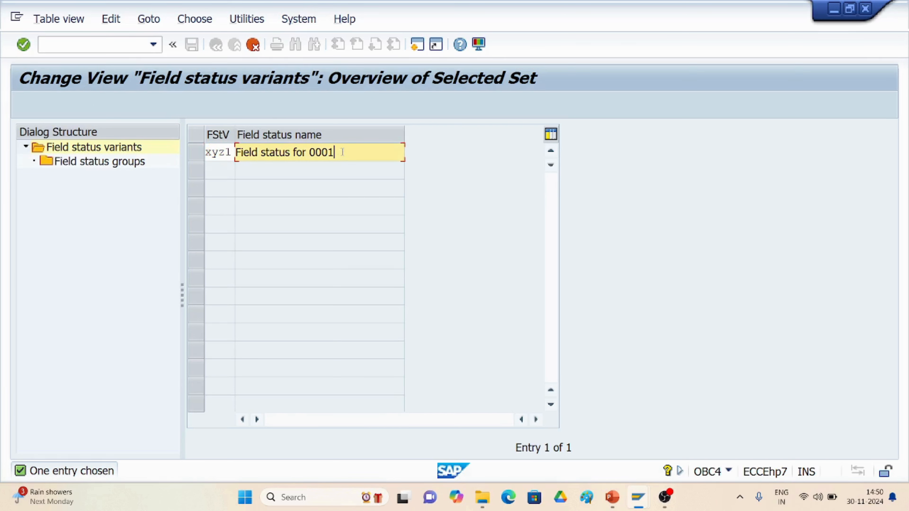
key("BackSpace")
key("BackSpace")
key("BackSpace")
key("BackSpace")
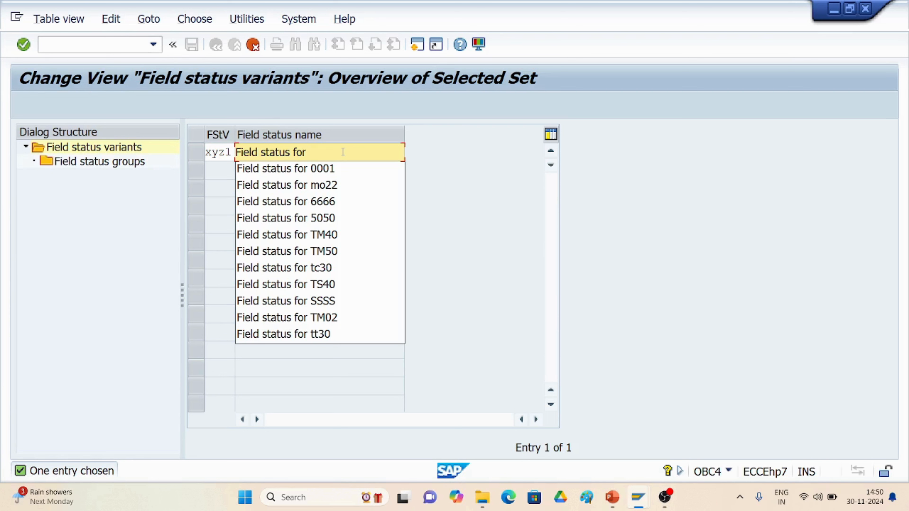
type("xy")
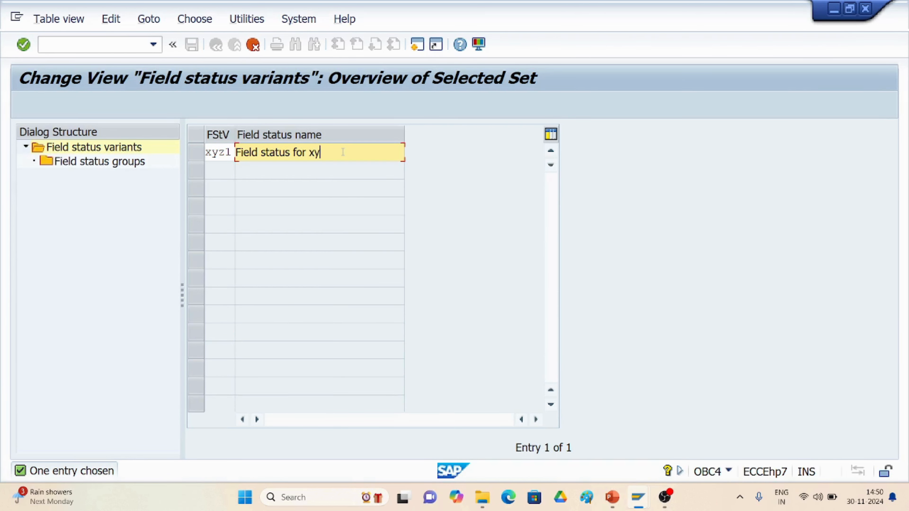
type("z1")
key("Return")
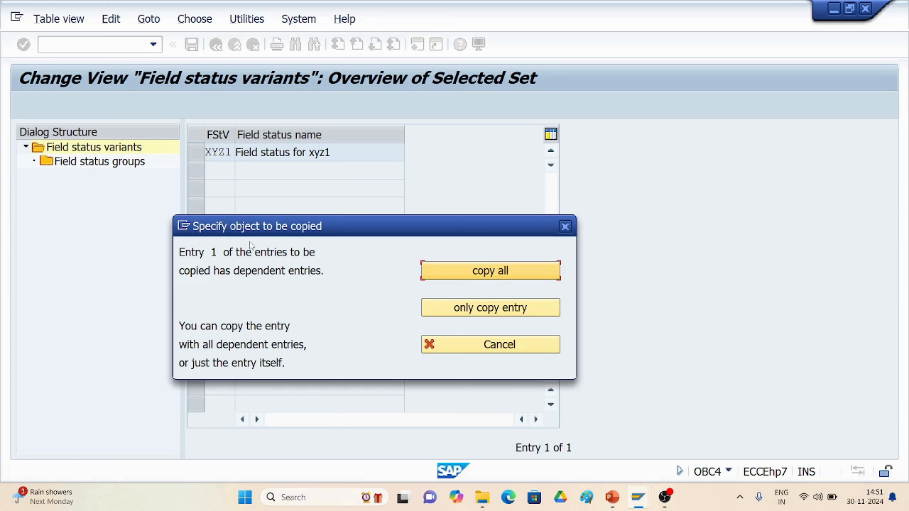
left_click(474, 272)
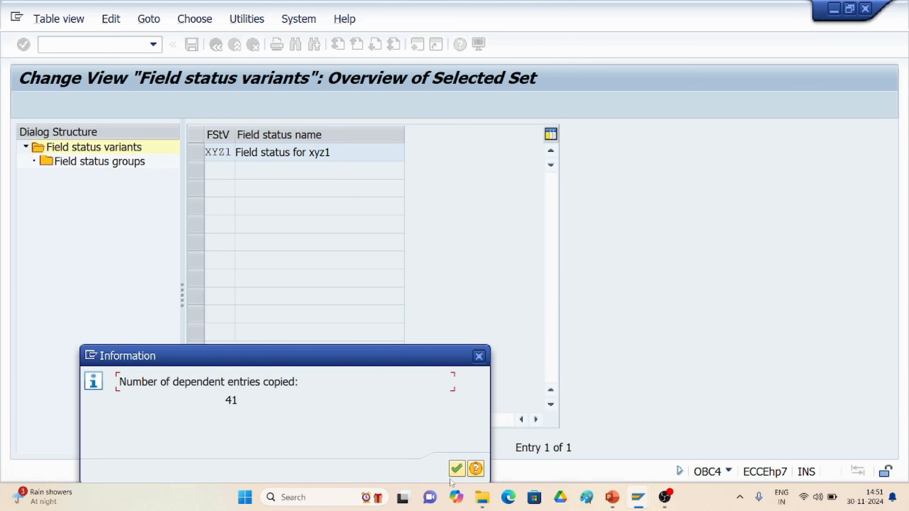
left_click(456, 469)
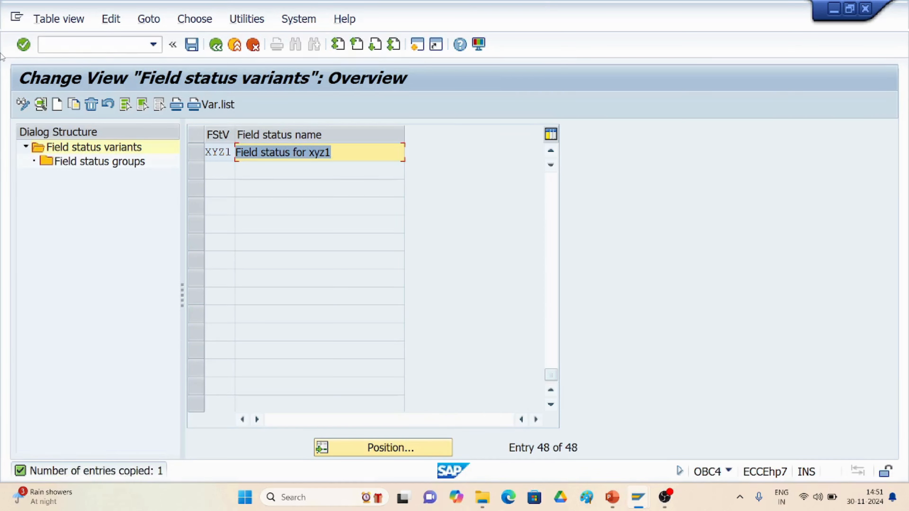
- Review the field status groups copied into variant XYZ1 and return to the variants overview
left_click(195, 155)
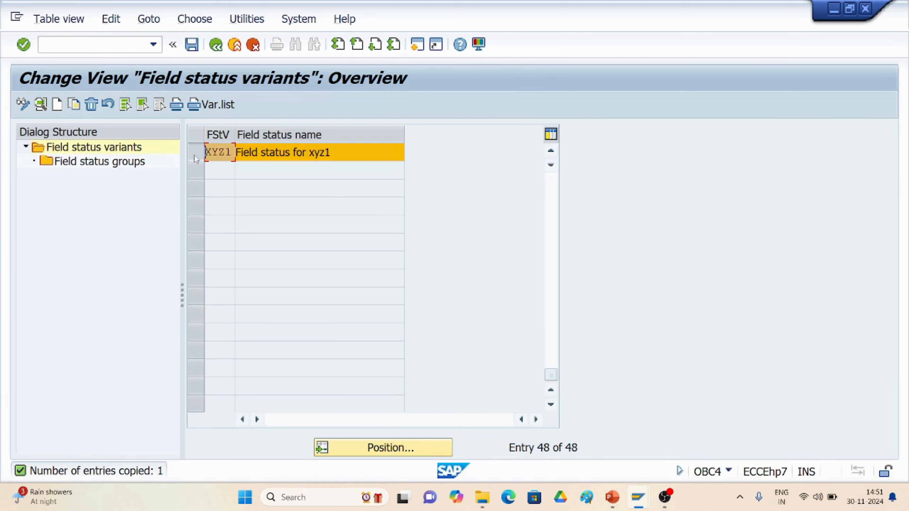
double_click(68, 167)
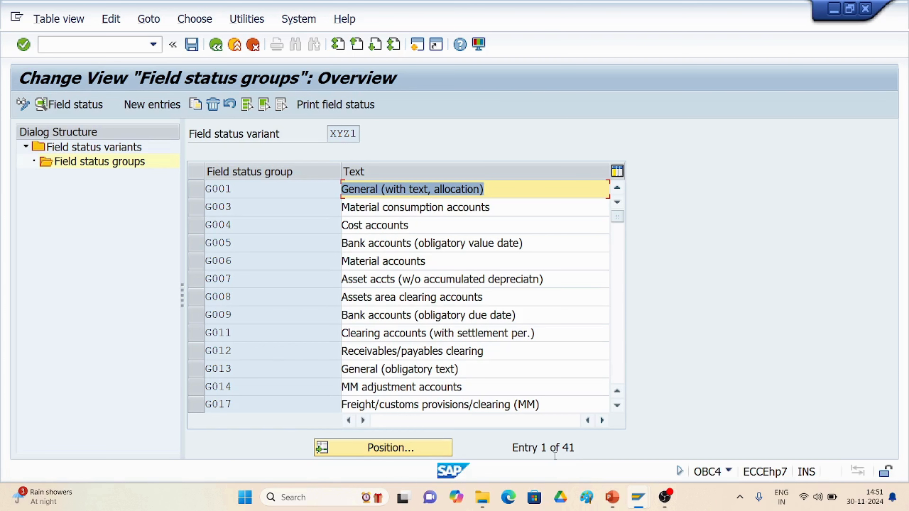
left_click(216, 44)
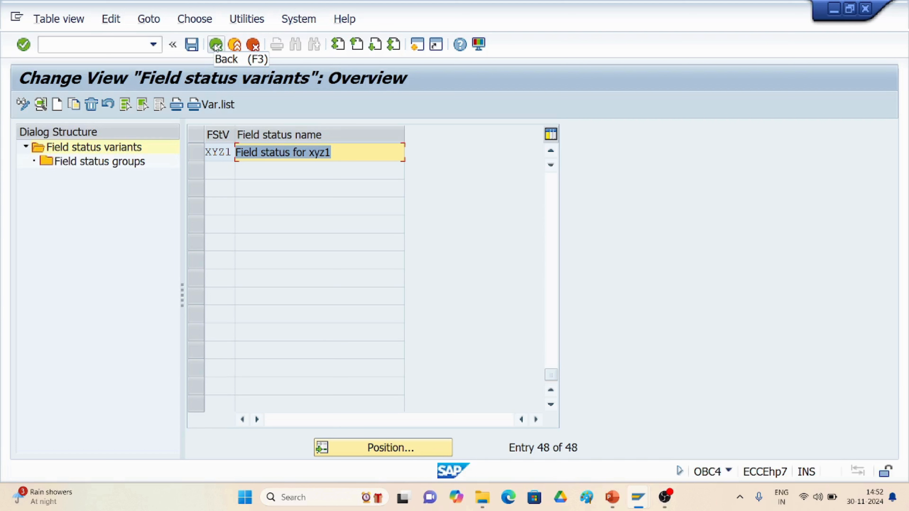
- Switch to PowerPoint to view the "Field Status Variant - OBC4/OBC5" slide, then return to SAP
left_click(612, 506)
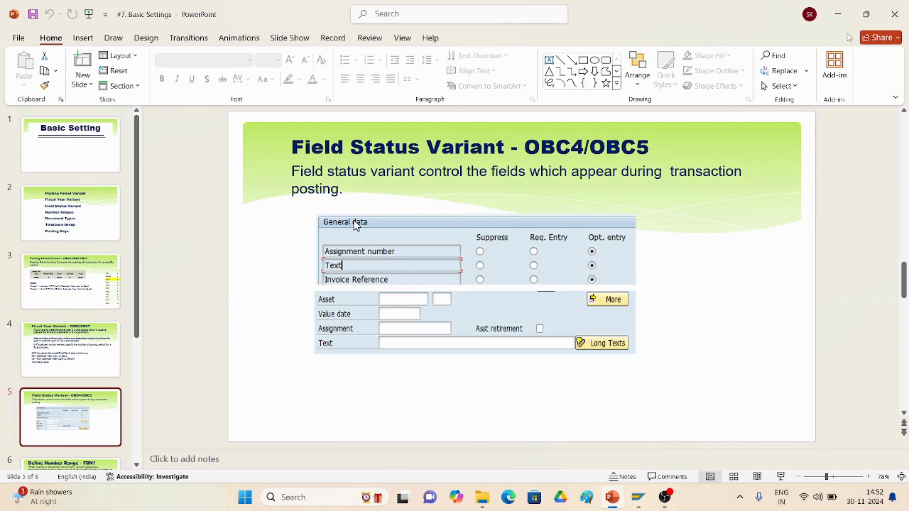
left_click(838, 16)
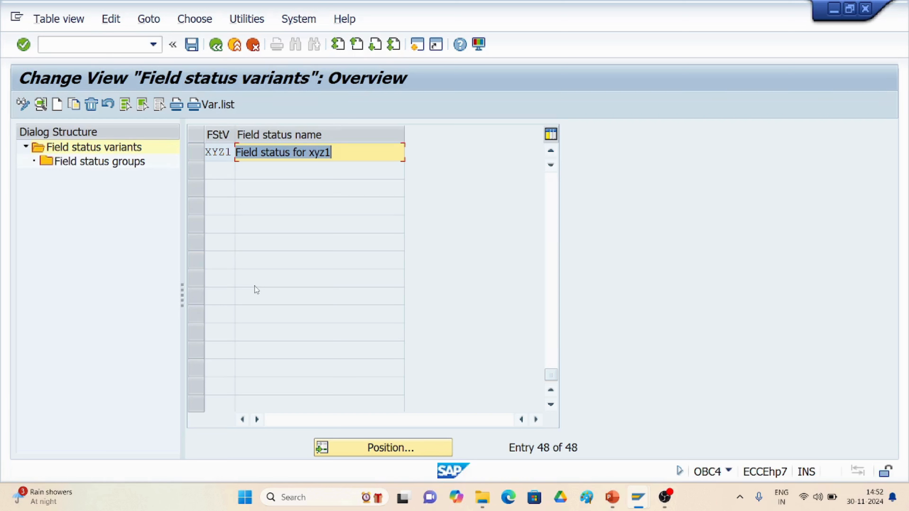
- Start transaction FS00 and open expense account 3000 RENT A/C of company code TS40 in change mode
left_click(73, 43)
type("/")
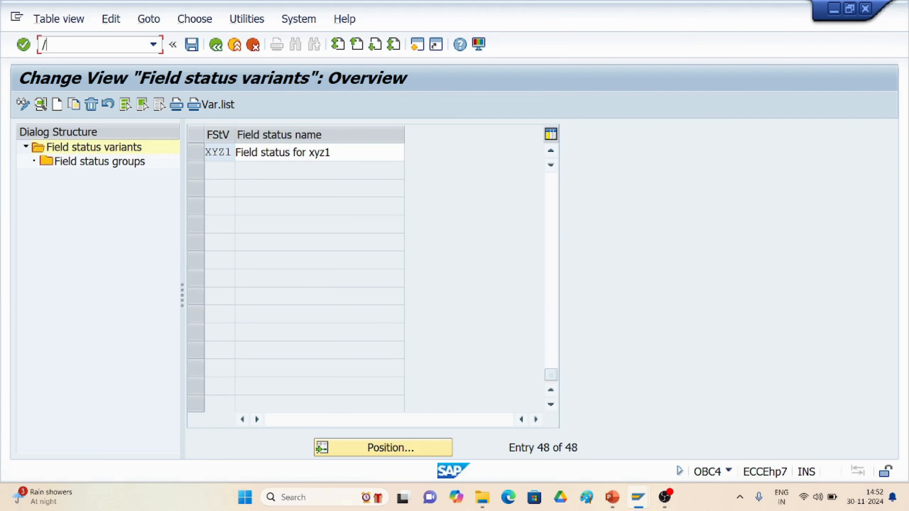
type("nfs00")
key("Return")
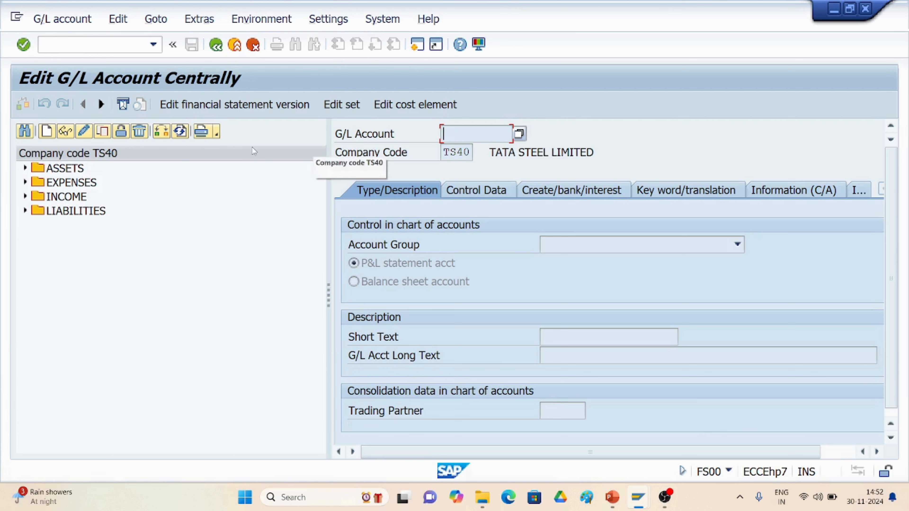
left_click(26, 183)
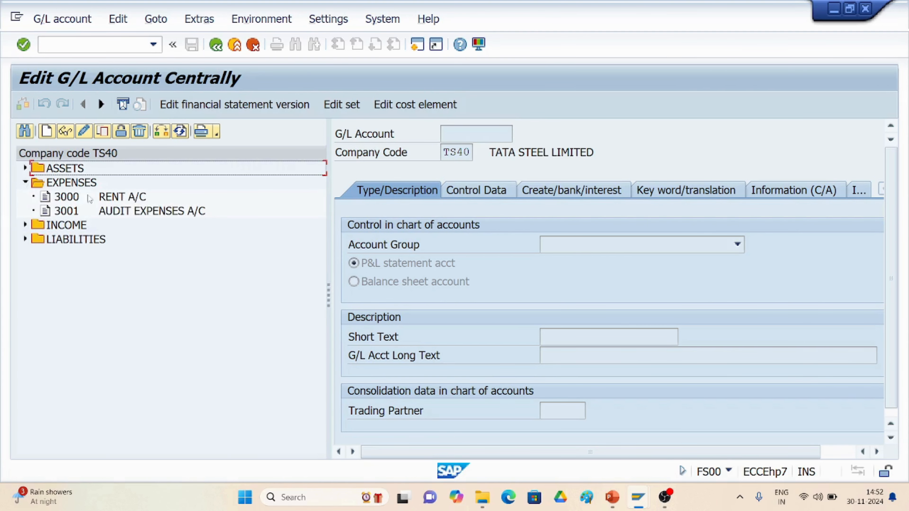
left_click(110, 202)
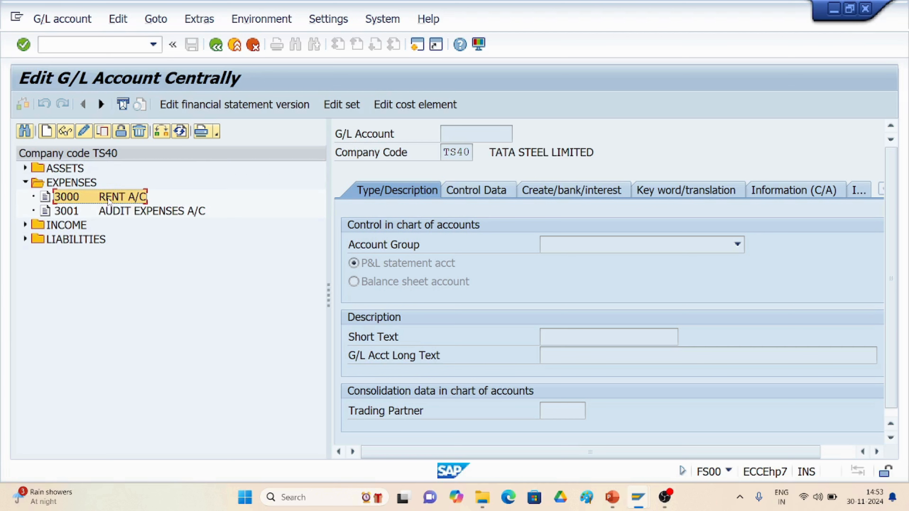
left_click(85, 131)
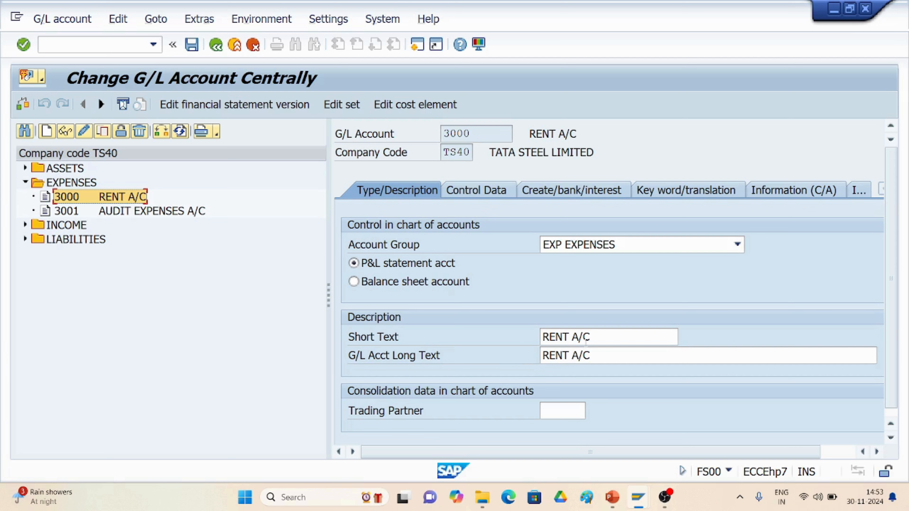
- Look through the field status groups available for the rent account's document creation control and choose G001, General (with text, allocation)
left_click(476, 190)
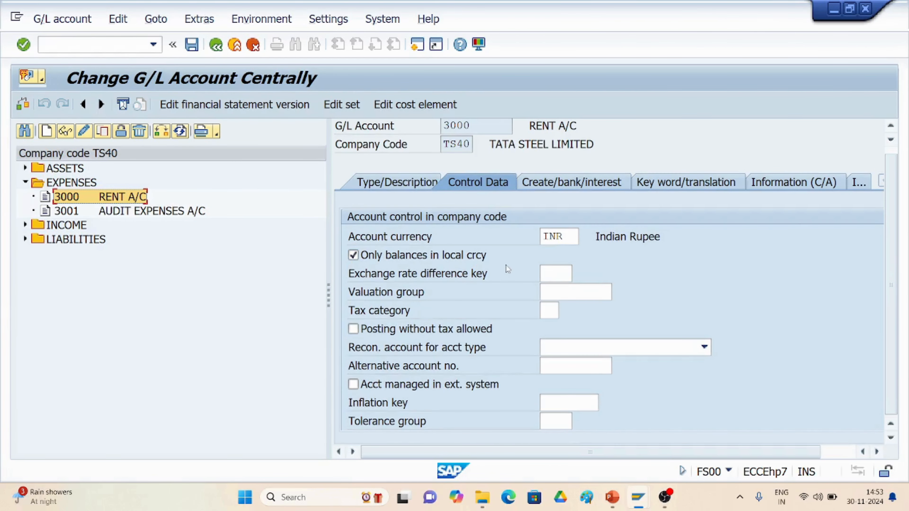
left_click(564, 182)
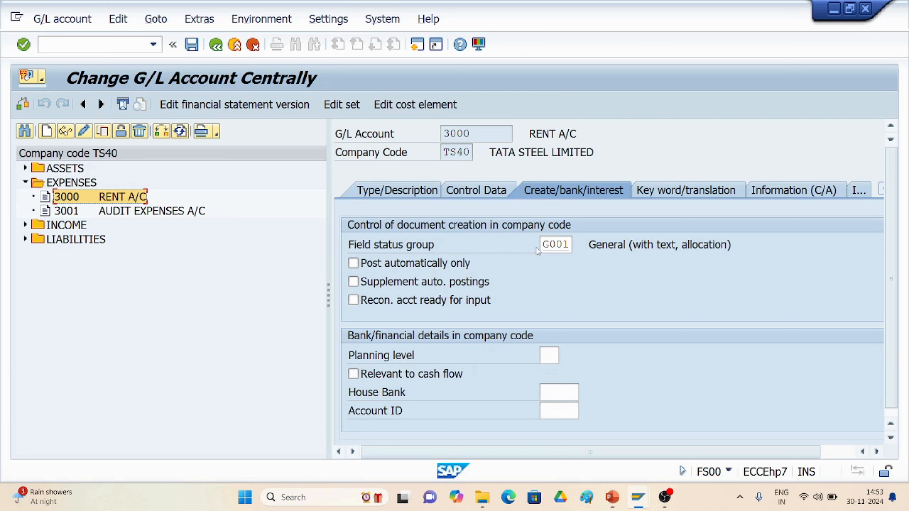
double_click(557, 246)
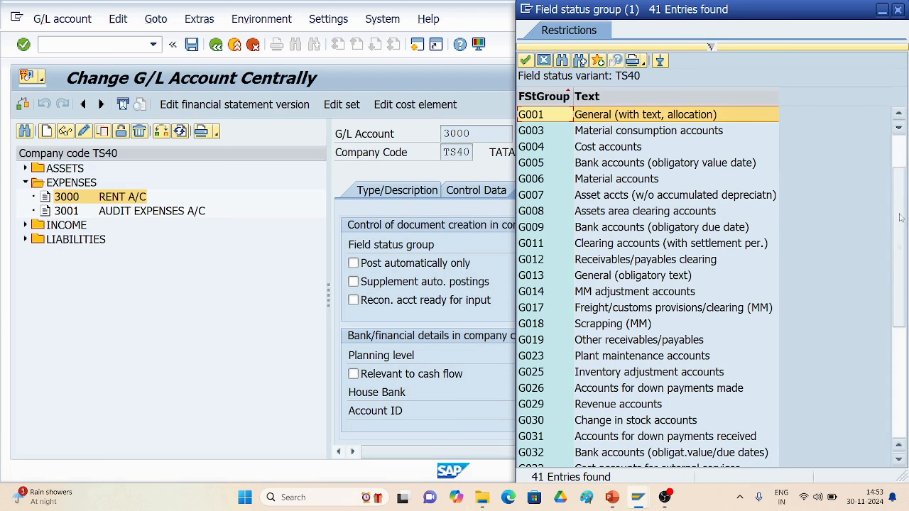
scroll(884, 242, "down", 5)
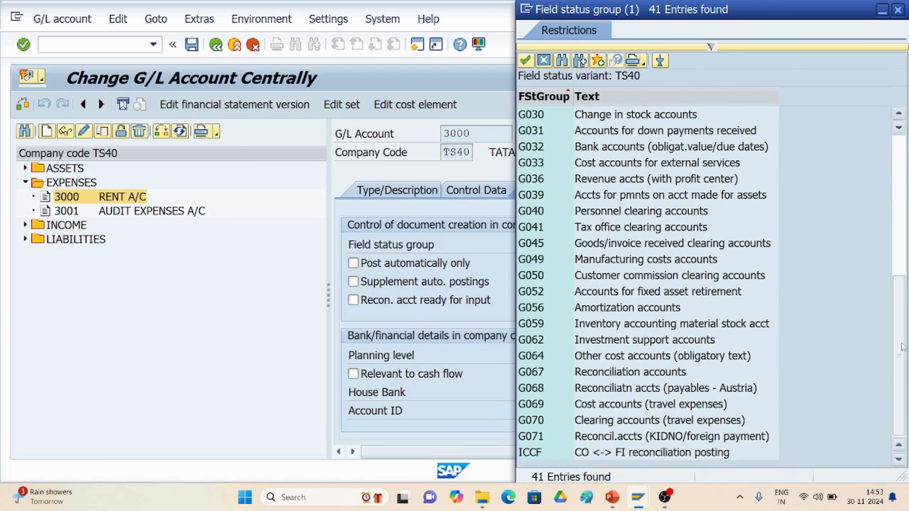
scroll(883, 242, "up", 5)
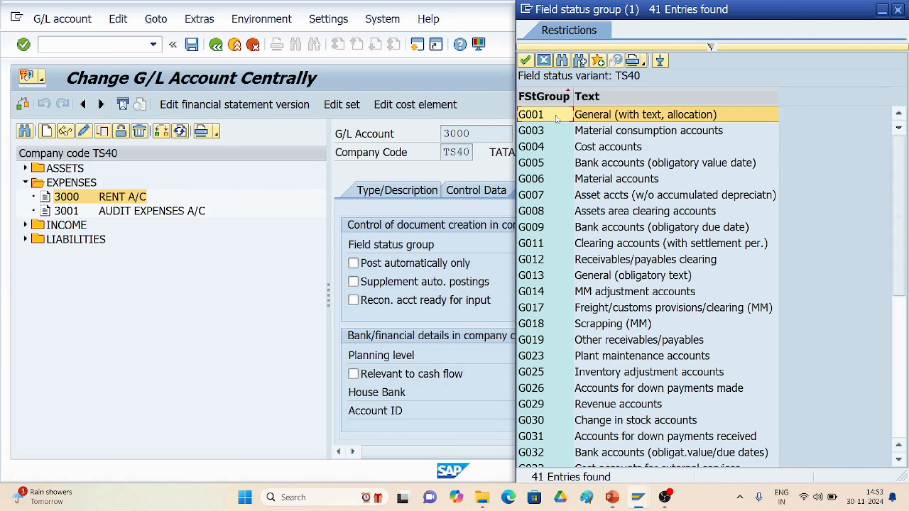
double_click(542, 116)
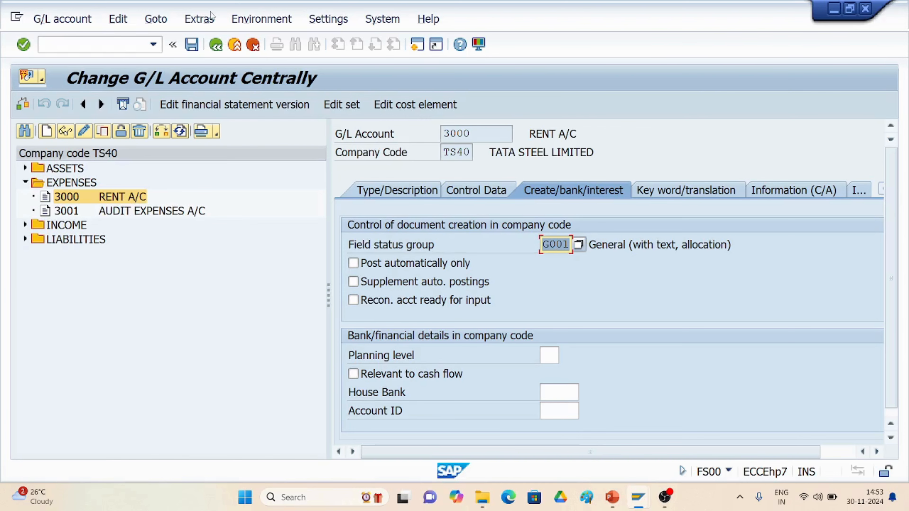
- Open a second SAP session and start transaction OBC4 in it
left_click(416, 46)
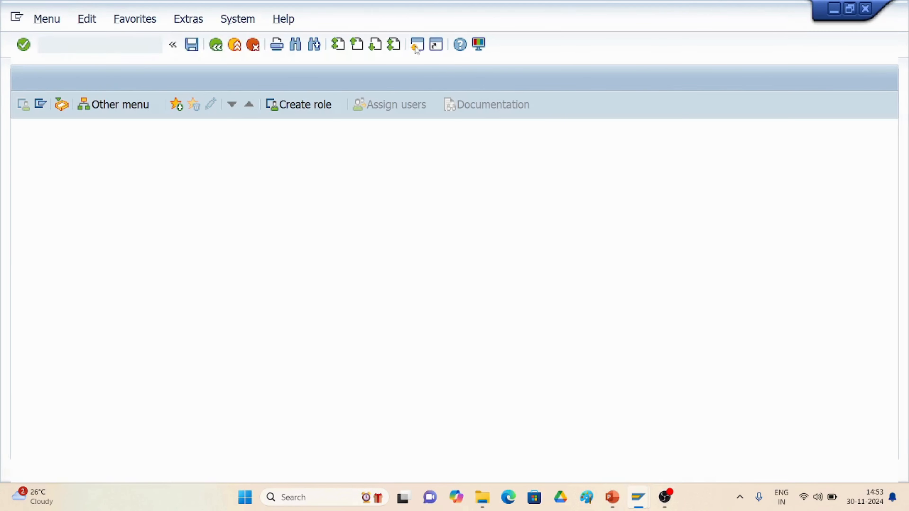
type("/n")
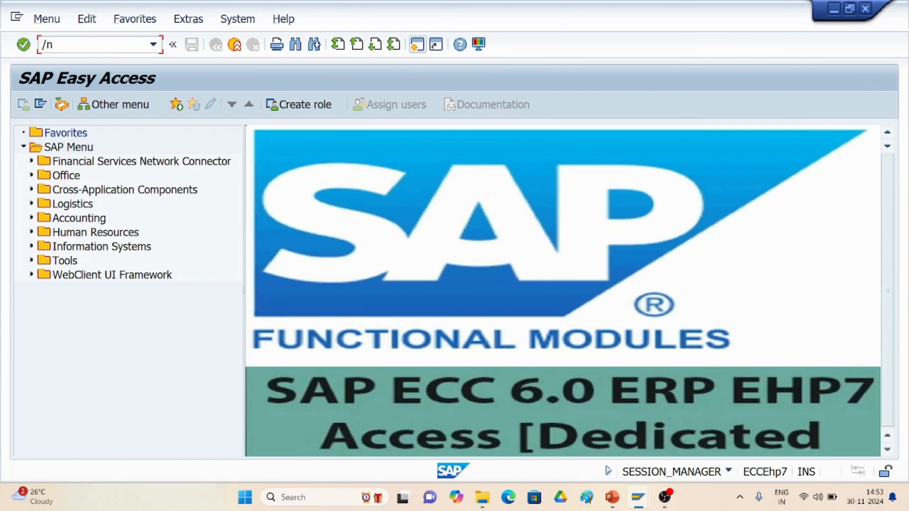
type("obc4")
key("Return")
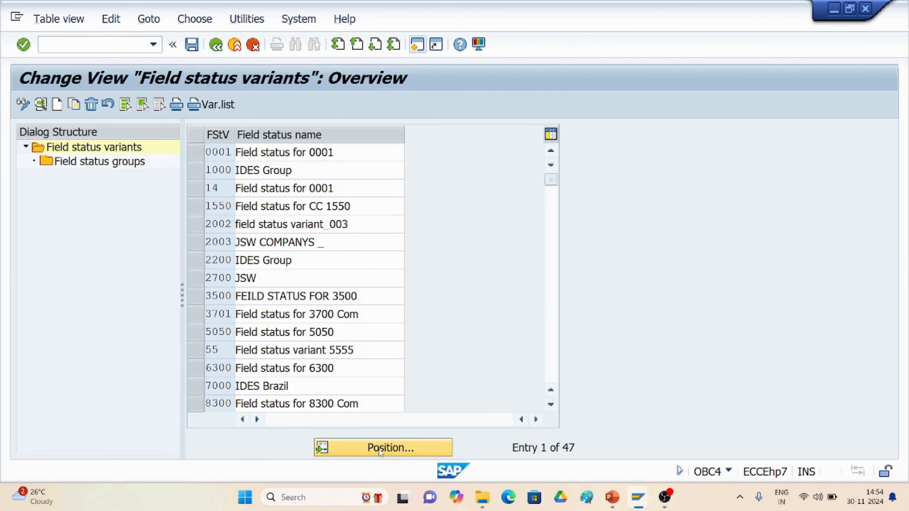
- Look up field status variant XYZ1 in the variants overview by positioning the list on it, repeating the search once
left_click(381, 453)
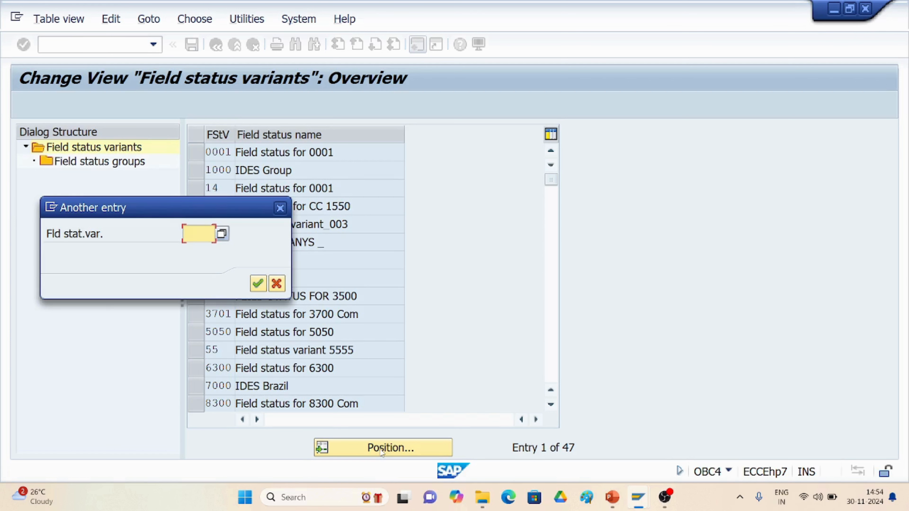
type("xyz1")
left_click(258, 283)
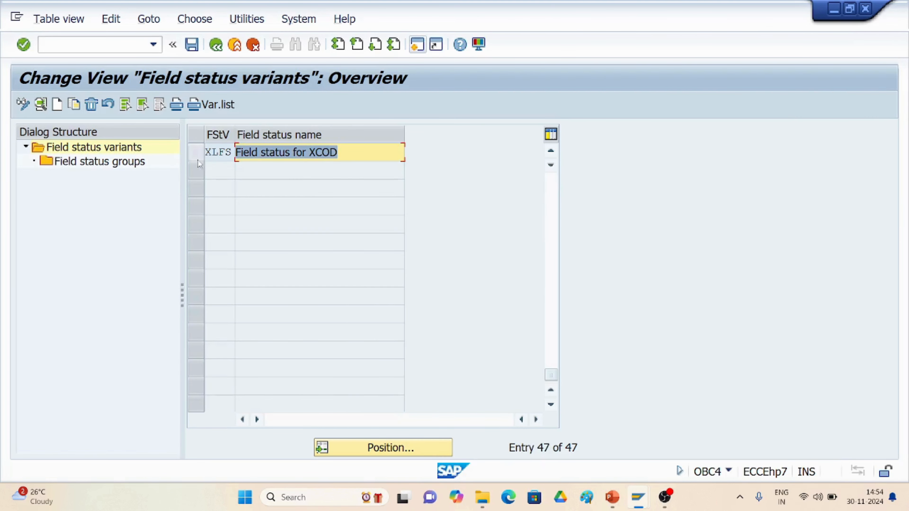
left_click(390, 448)
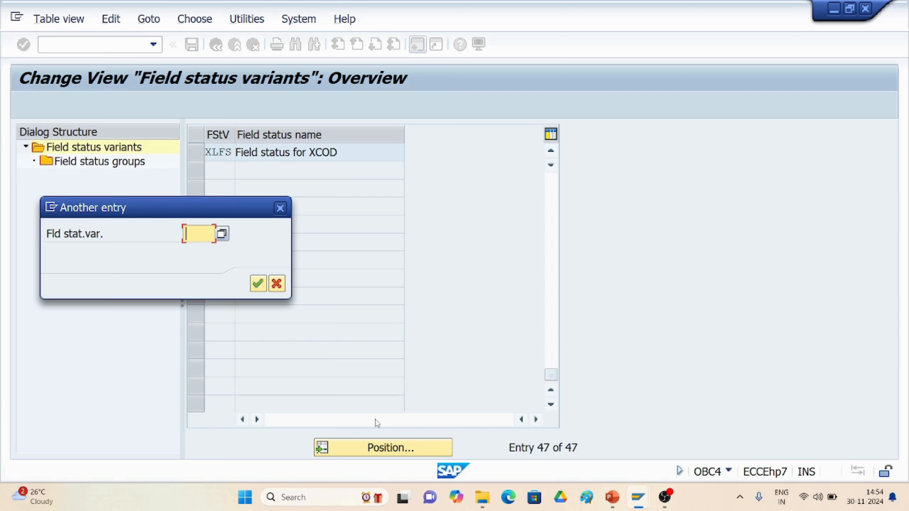
type("xy")
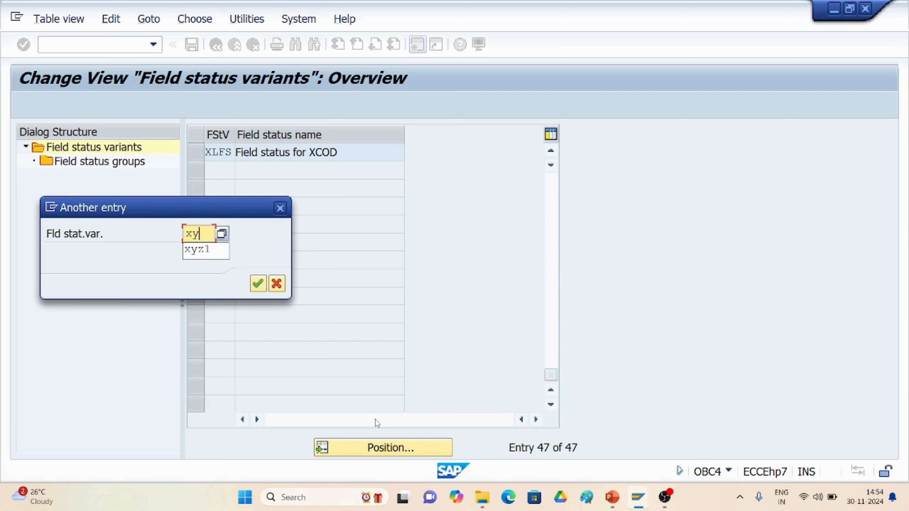
type("z1")
left_click(257, 283)
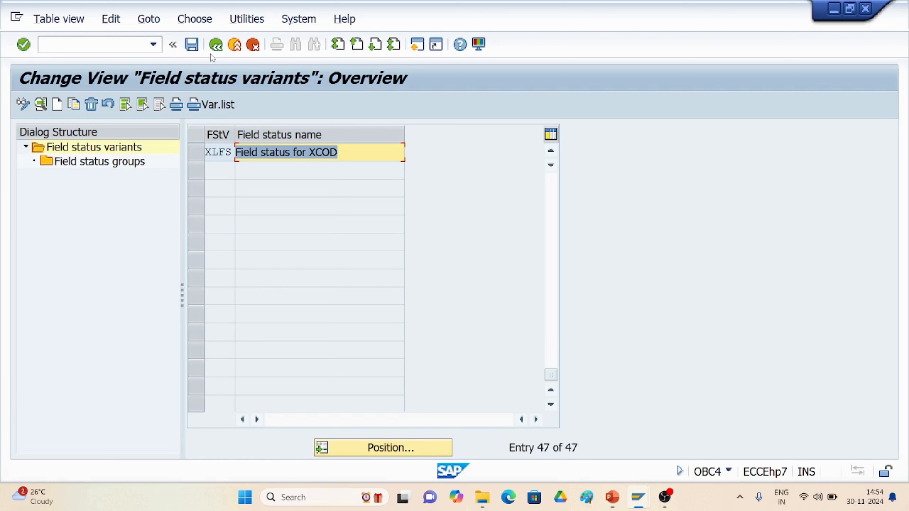
- Return to the SAP Easy Access screen and start transaction OBC4 again
left_click(216, 45)
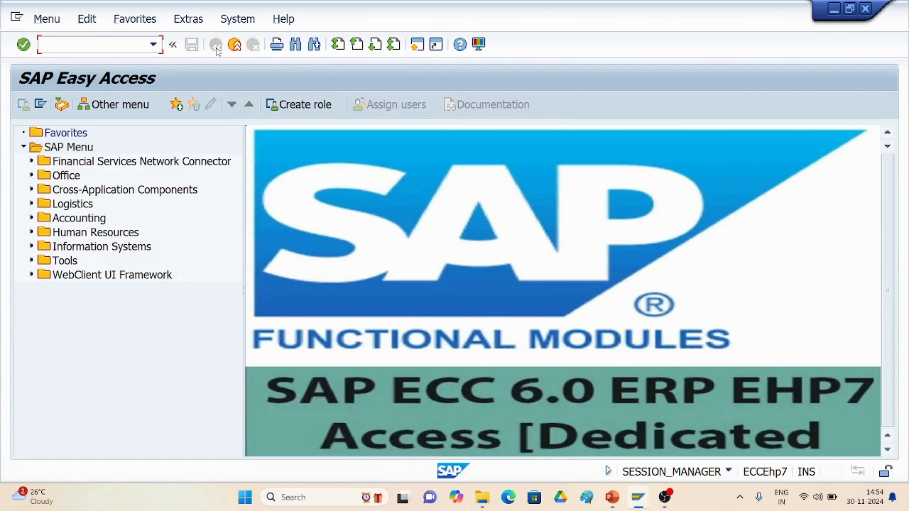
left_click(154, 44)
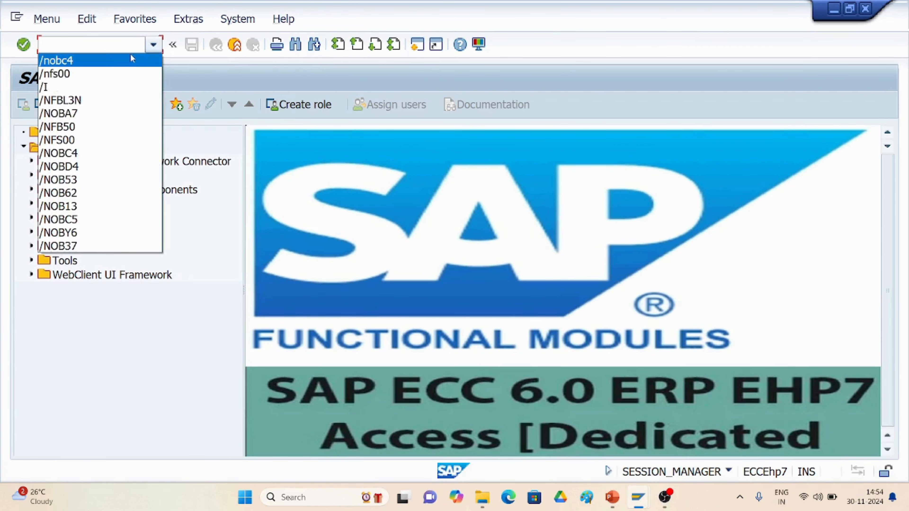
left_click(127, 55)
left_click(124, 44)
key("Return")
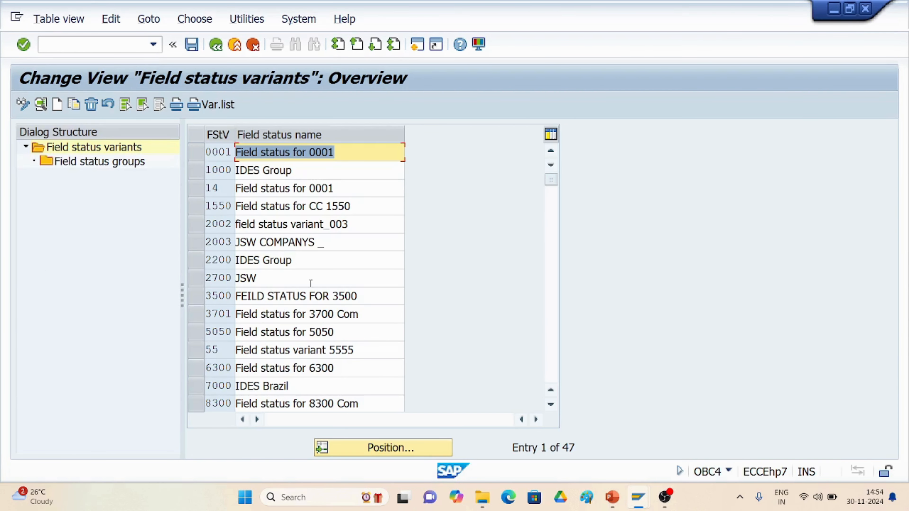
- Look through the full list of field status variants for XYZ1 and return to its first entry
scroll(309, 272, "down", 3)
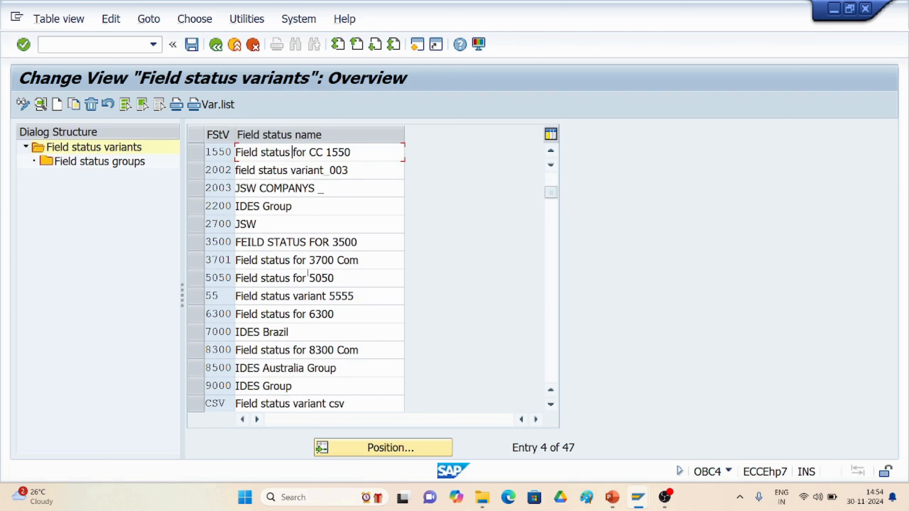
scroll(309, 276, "down", 4)
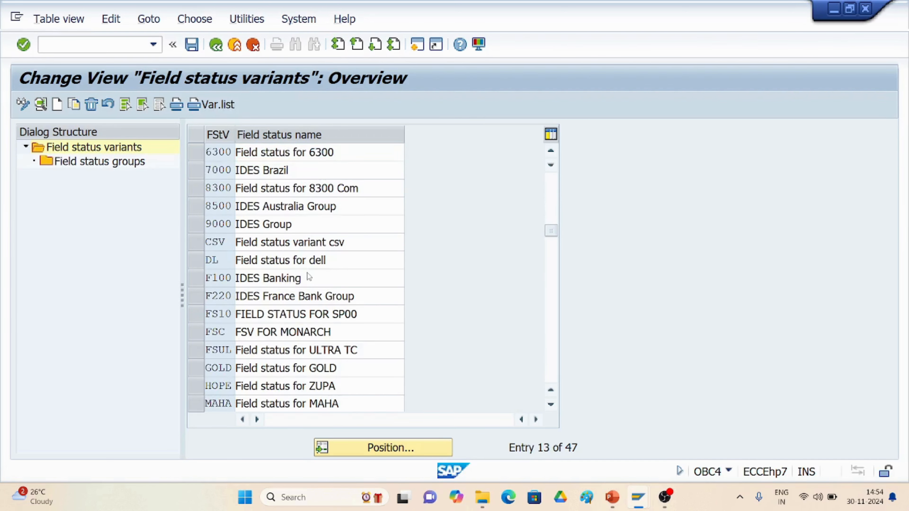
scroll(305, 278, "down", 7)
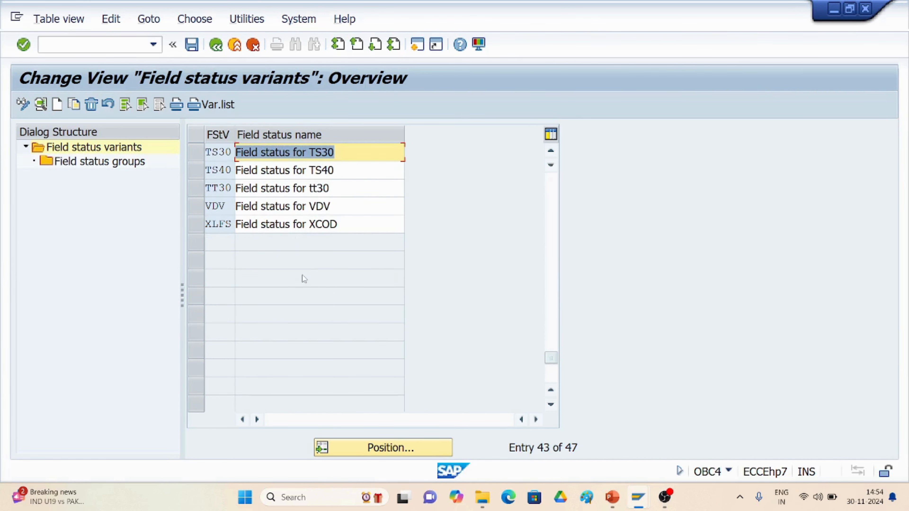
scroll(302, 276, "up", 2)
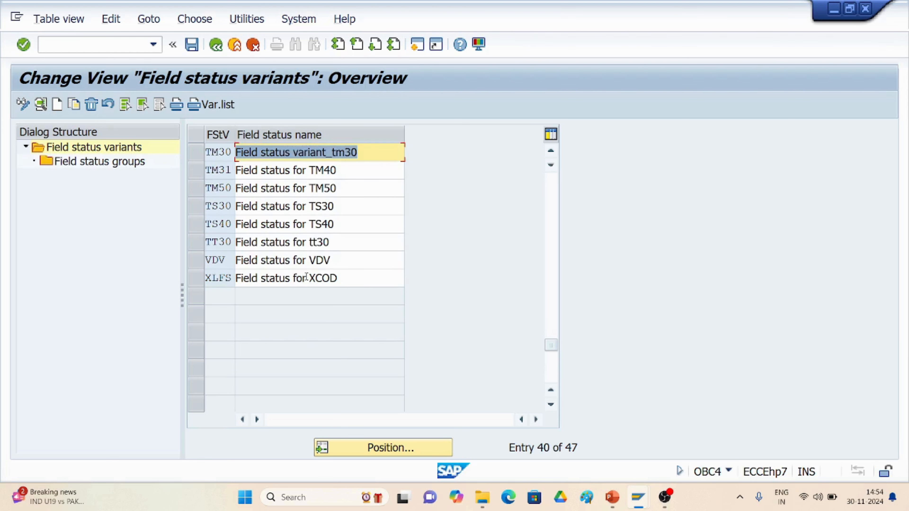
scroll(306, 280, "up", 1)
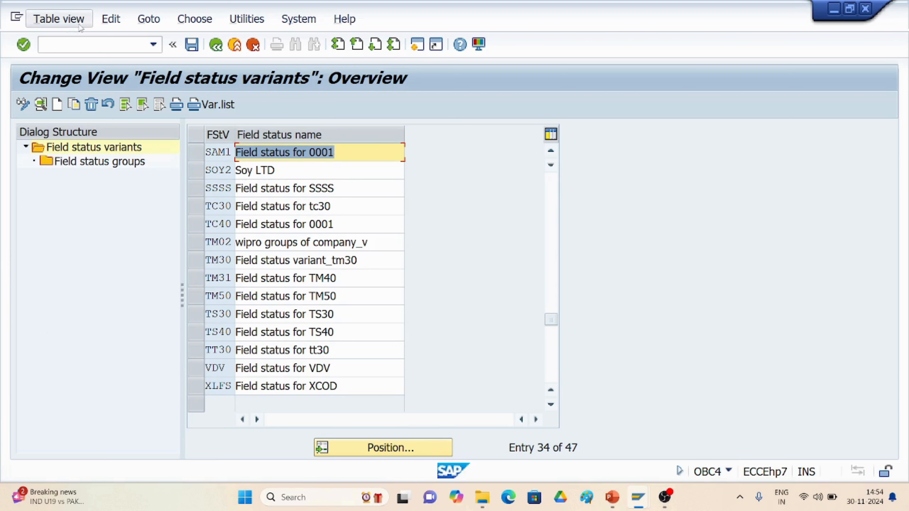
scroll(312, 290, "up", 1)
scroll(376, 159, "up", 1)
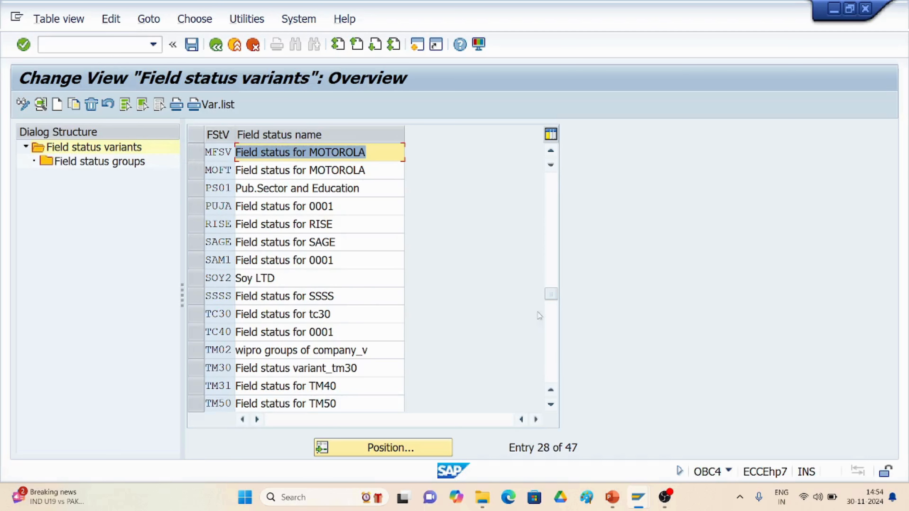
scroll(376, 159, "up", 9)
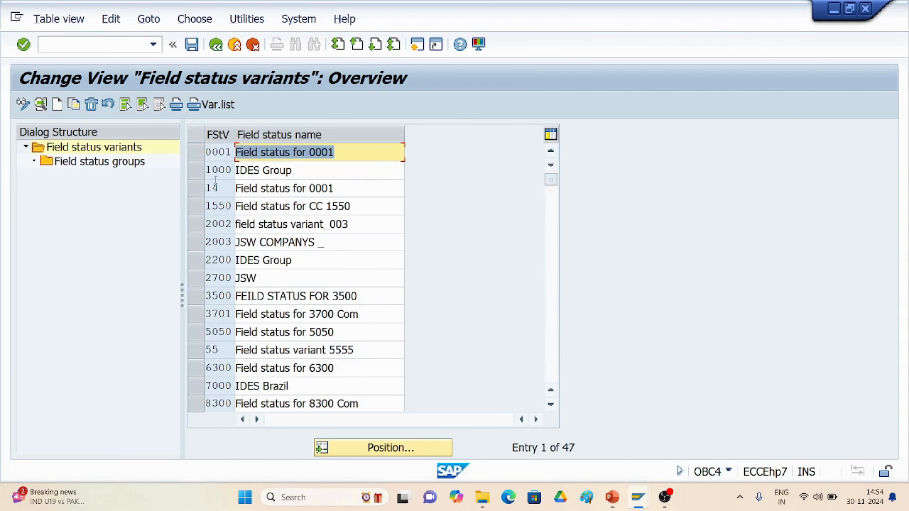
- Copy field status variant 0001 with all dependent entries as XYZ2 and save it under the proposed Customizing request
left_click(196, 152)
left_click(73, 106)
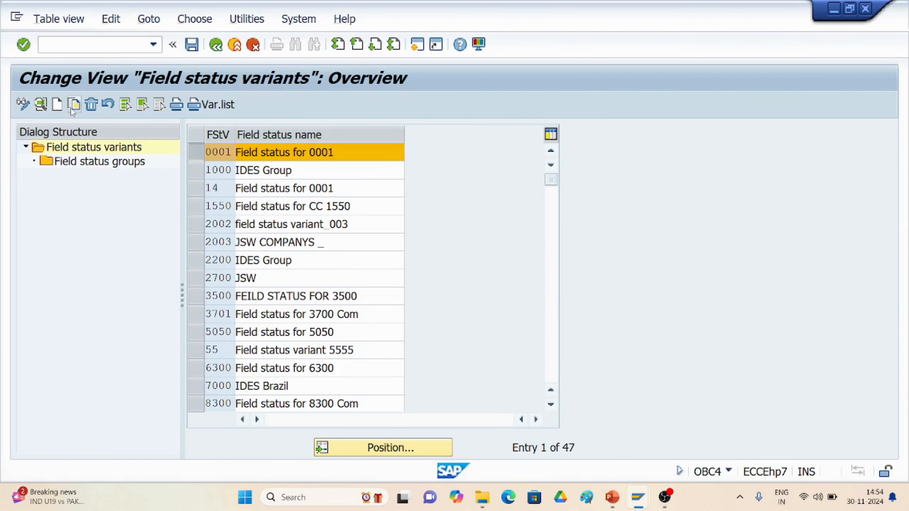
key("BackSpace")
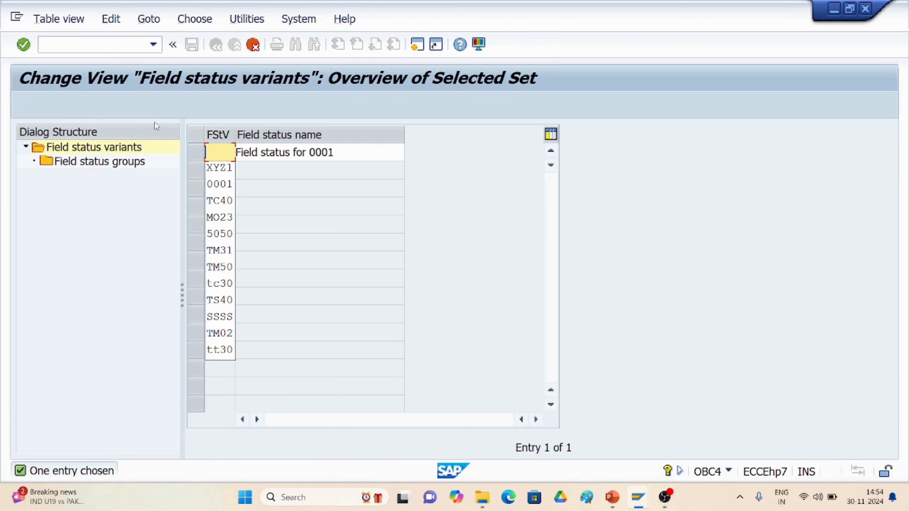
type("x")
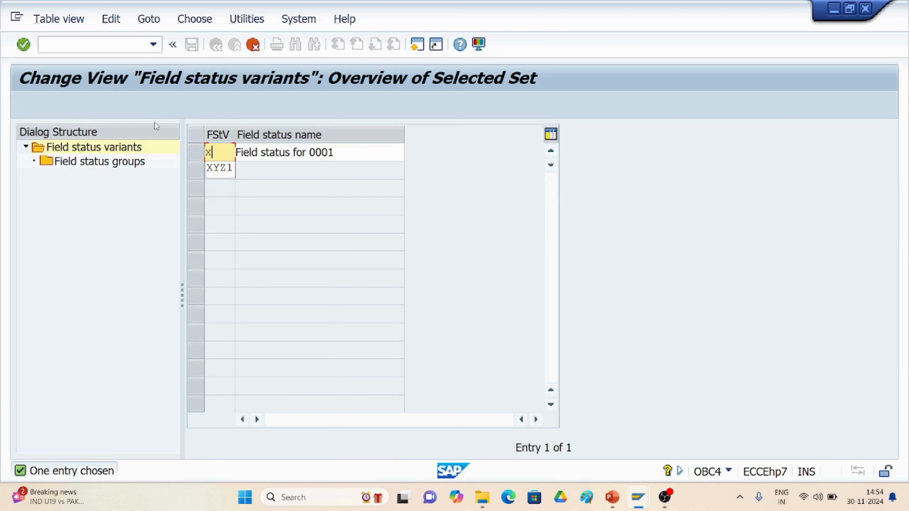
type("yz2")
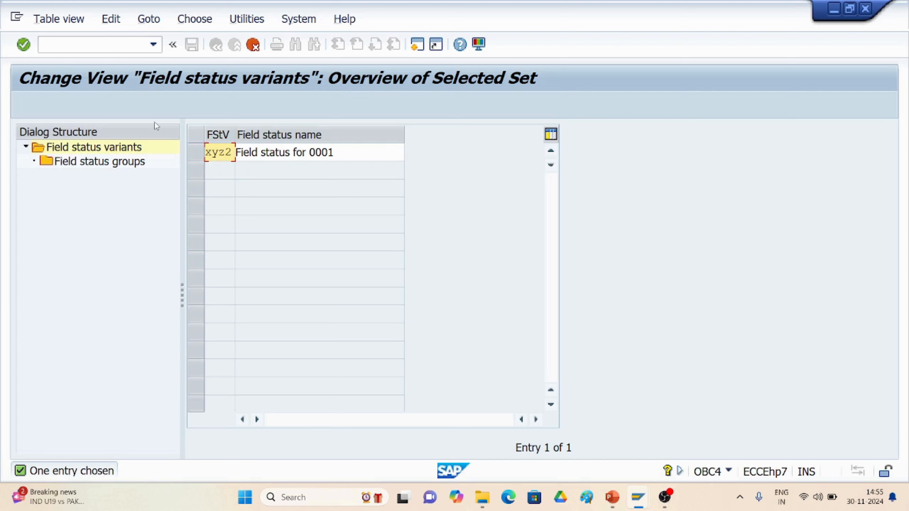
key("Return")
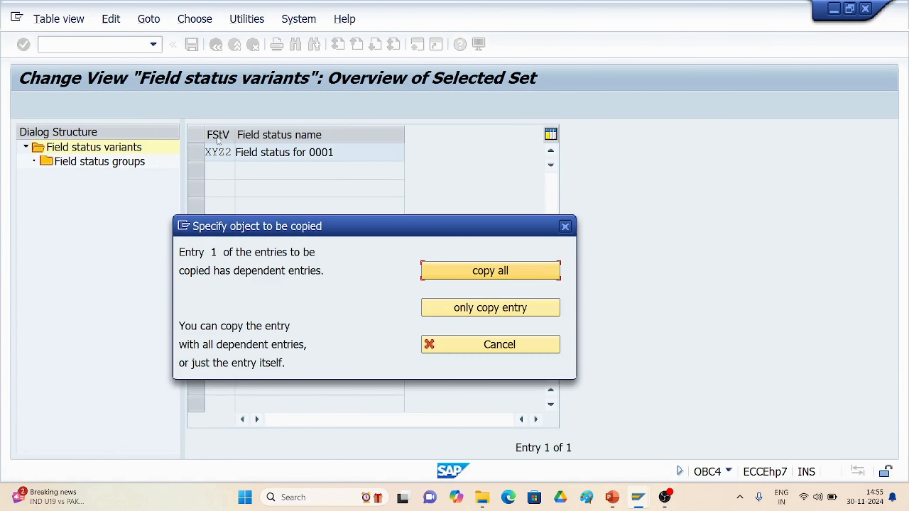
left_click(491, 271)
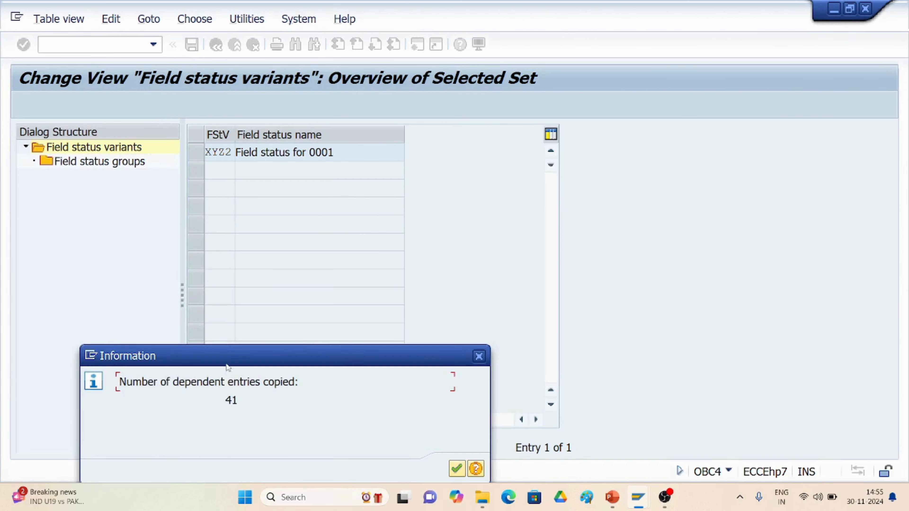
left_click(456, 469)
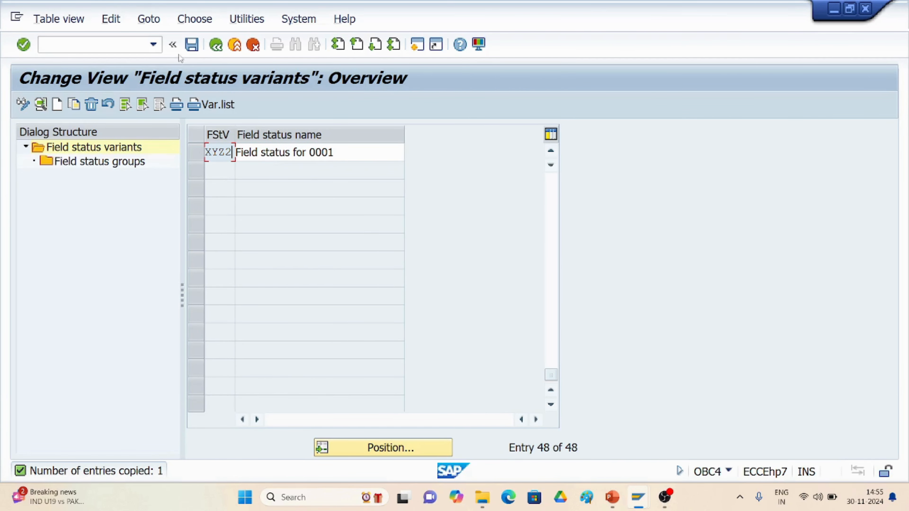
left_click(192, 45)
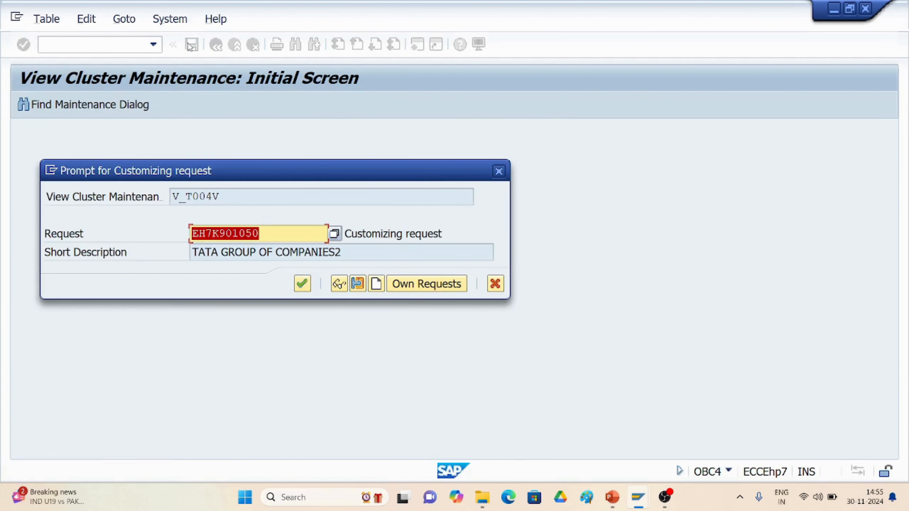
left_click(303, 286)
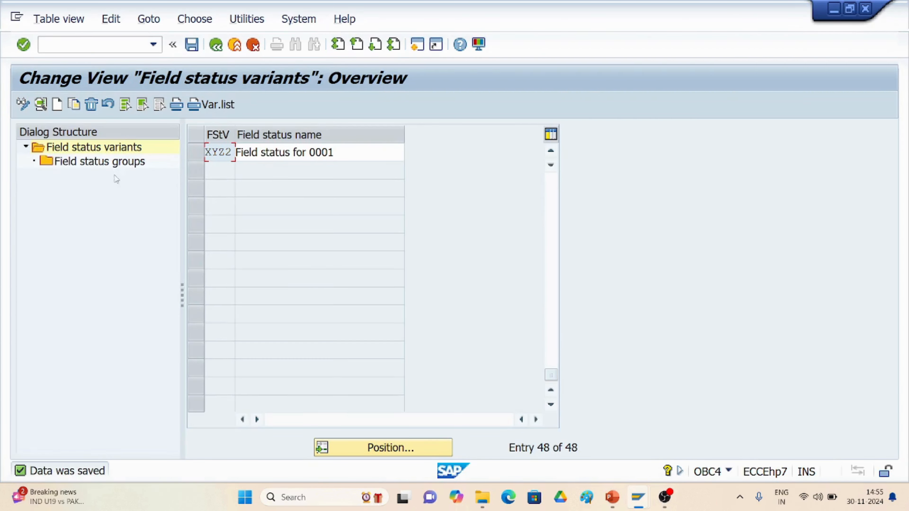
- View the field status groups of variant XYZ2 and return to the variants overview
left_click(194, 155)
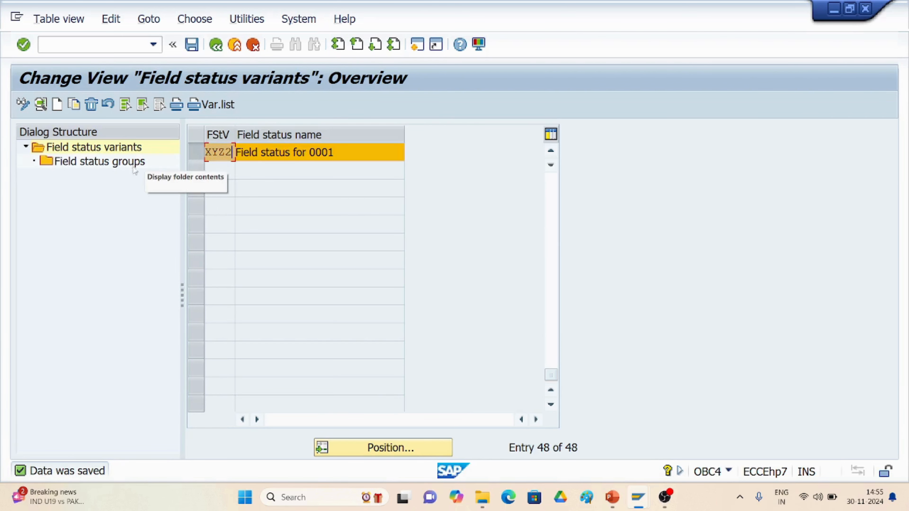
double_click(115, 166)
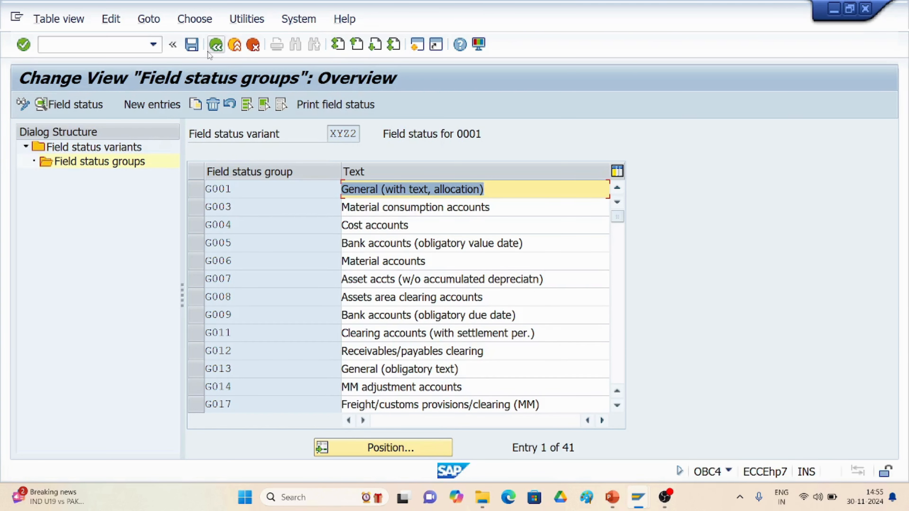
left_click(215, 48)
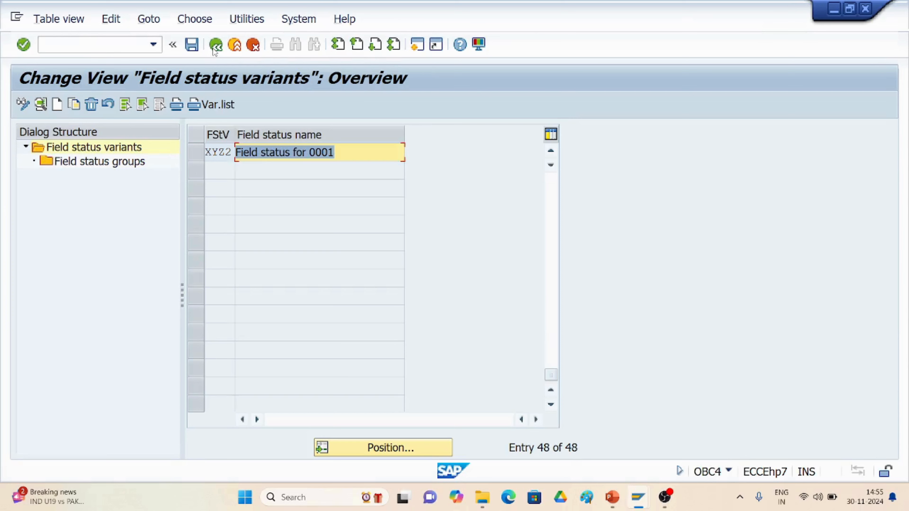
- Exit and restart transaction OBC4, and position the field status variants list on XYZ2
left_click(215, 45)
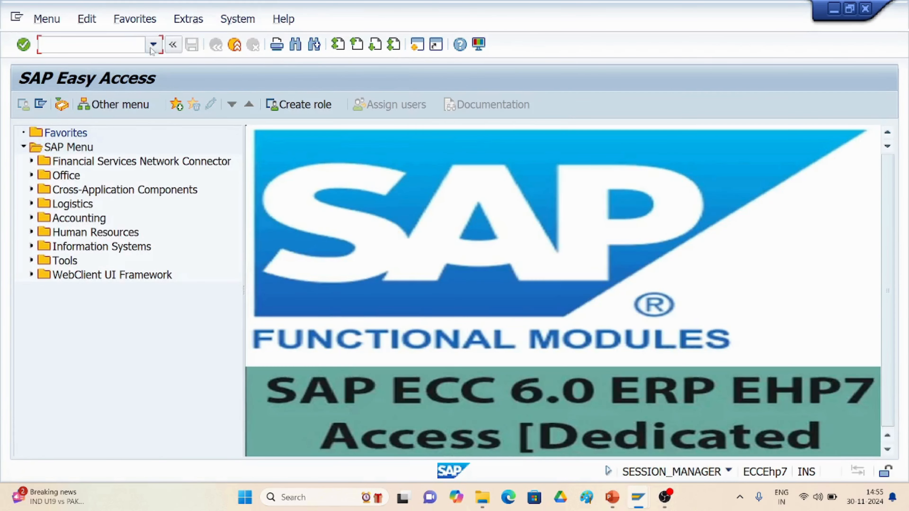
left_click(153, 45)
left_click(99, 61)
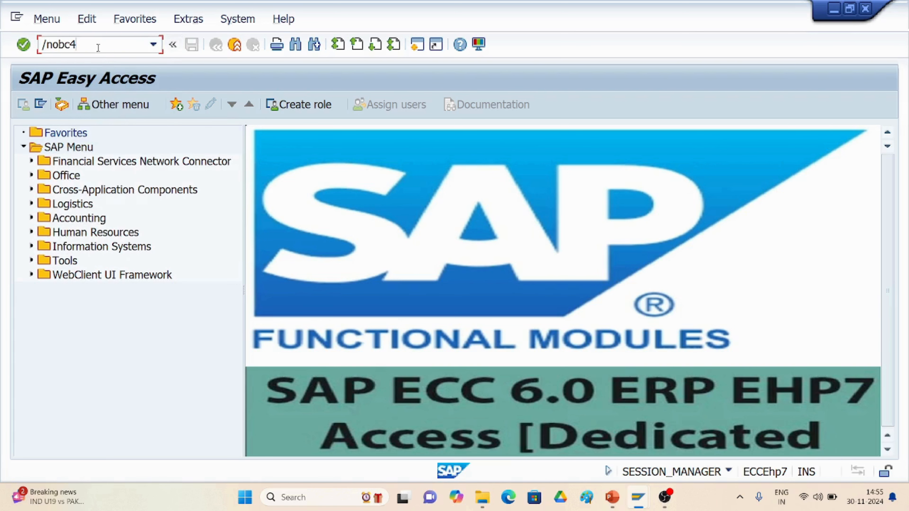
key("Return")
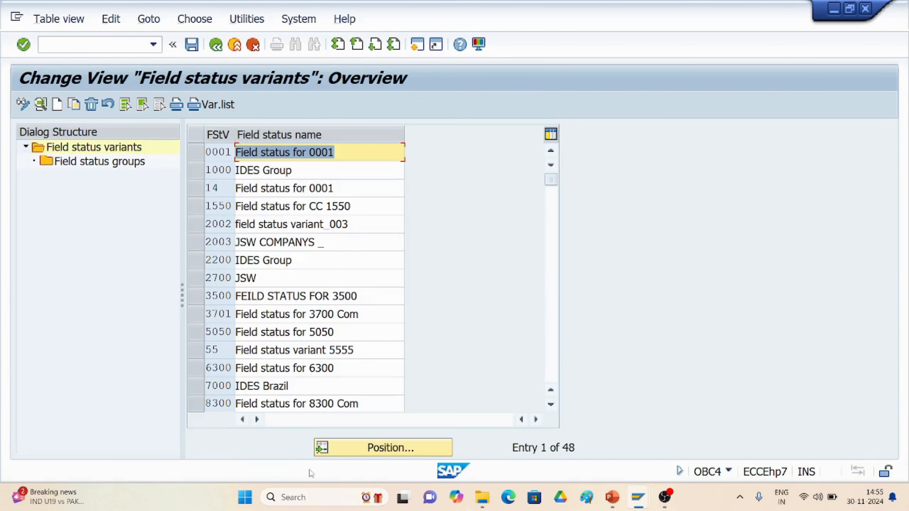
left_click(367, 447)
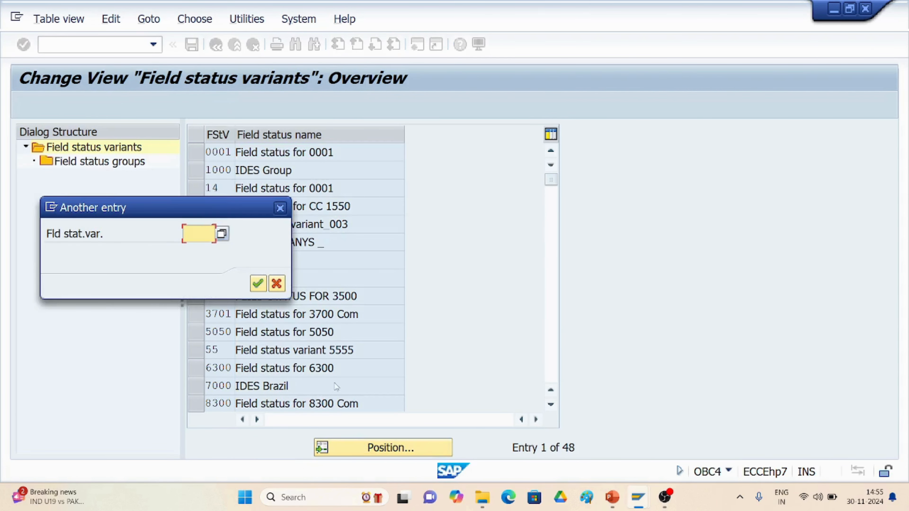
type("xyz2")
left_click(258, 283)
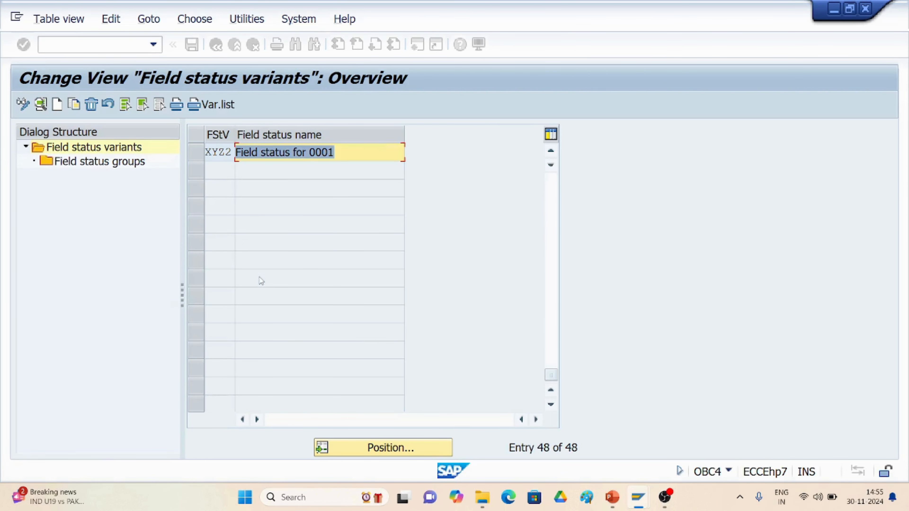
- Open the field status groups of variant XYZ2 and check them against the field status group assigned to G/L account 3000
left_click(195, 155)
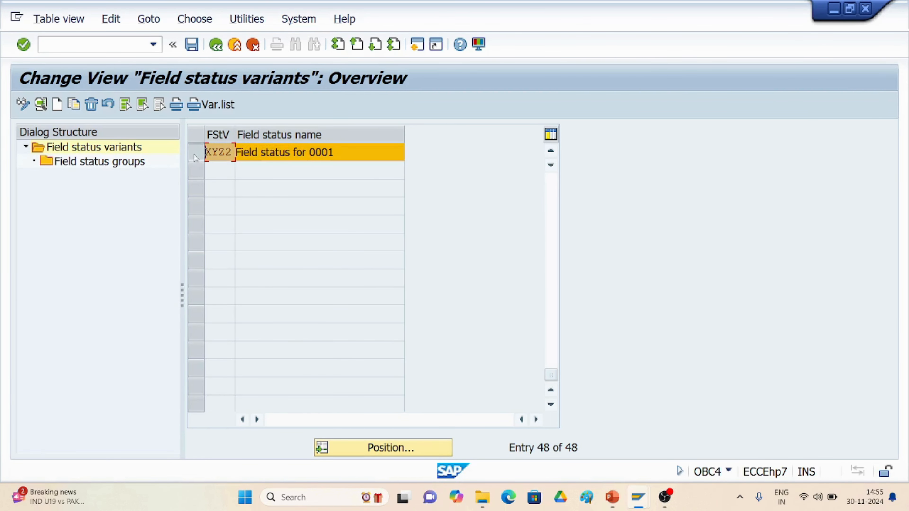
double_click(121, 163)
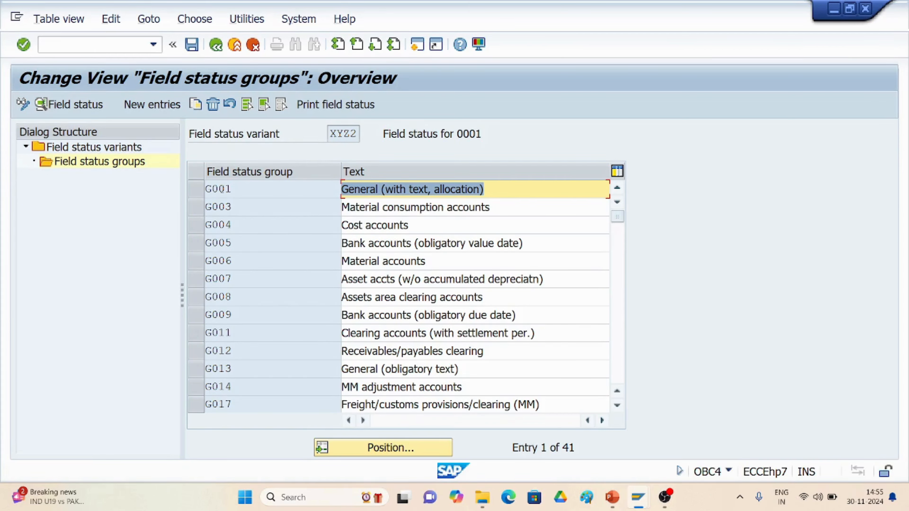
mouse_move(629, 497)
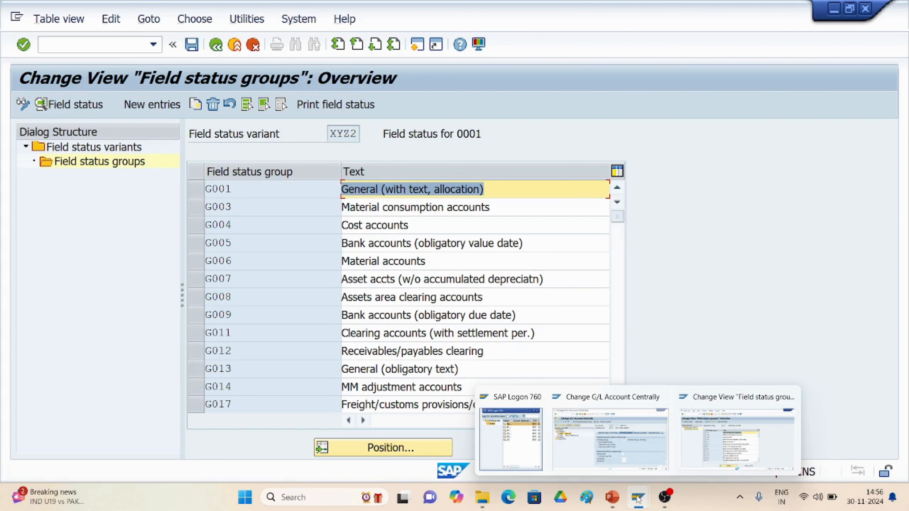
left_click(619, 450)
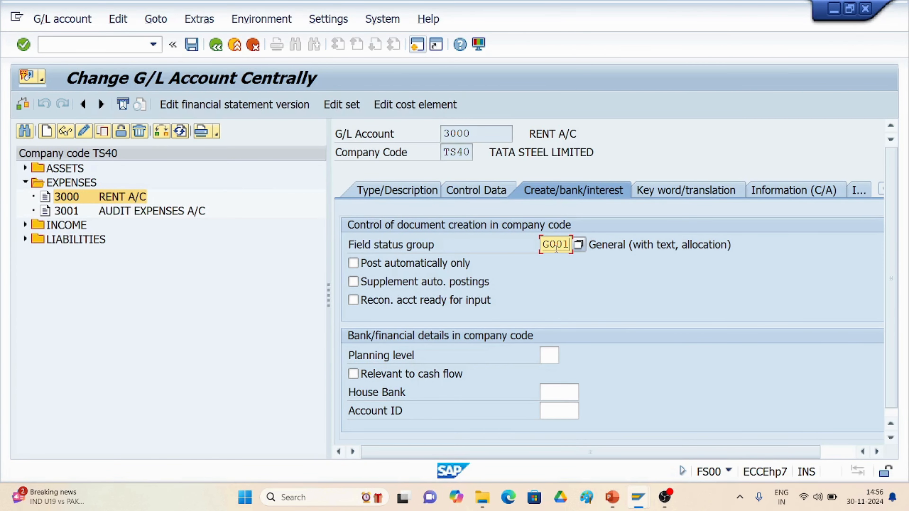
mouse_move(638, 497)
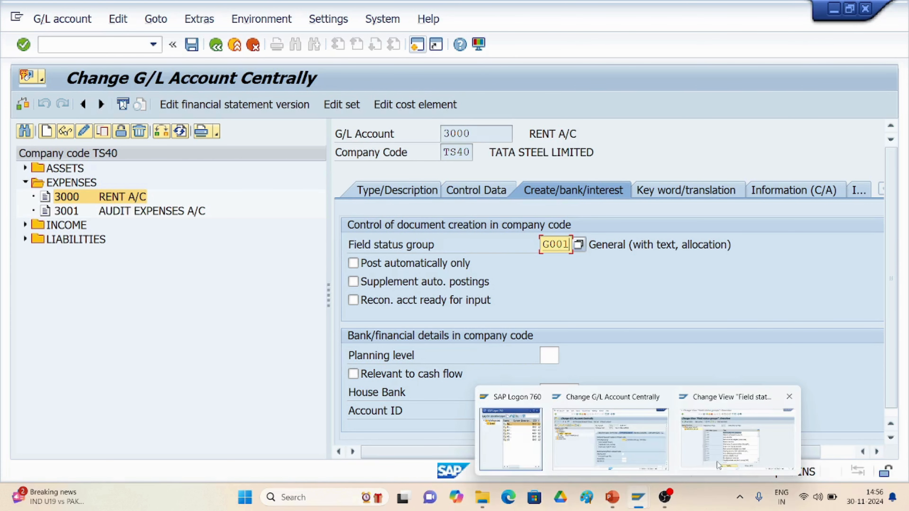
left_click(720, 454)
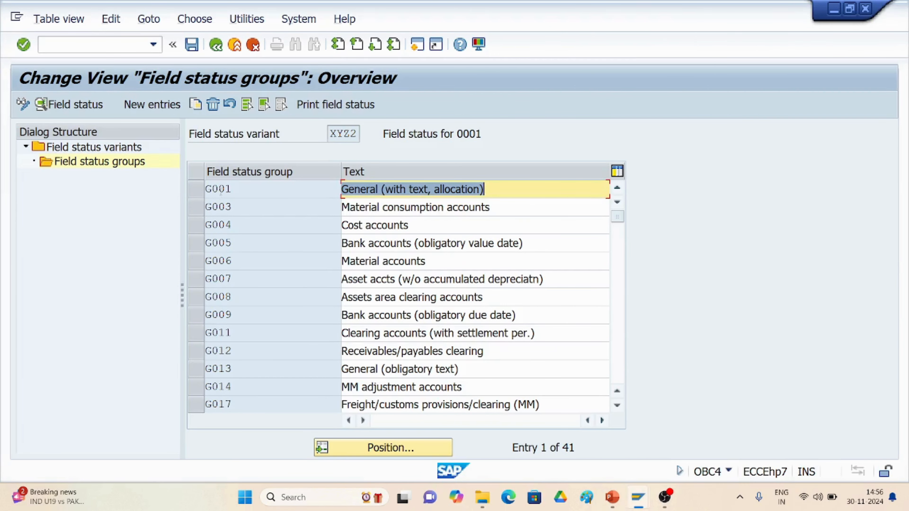
- Make Text a required entry in the general data of field status group G001 and save under the proposed Customizing request
double_click(219, 189)
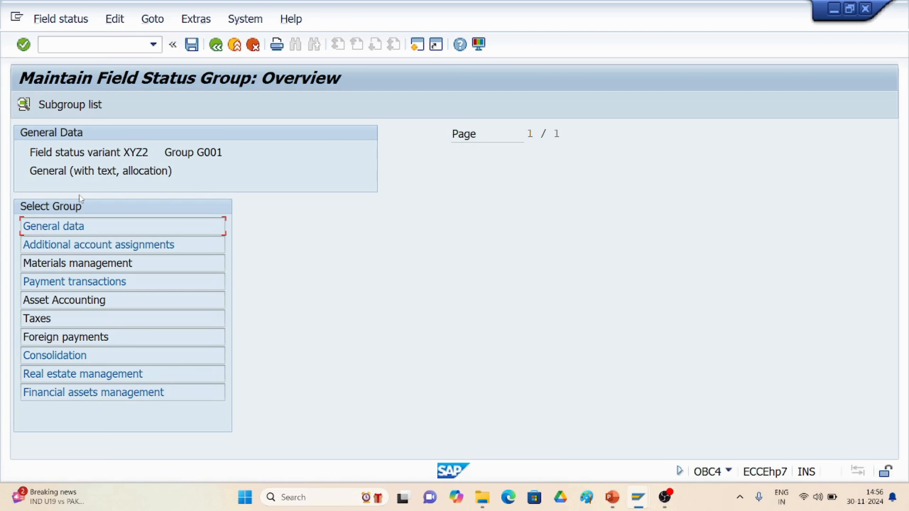
double_click(63, 225)
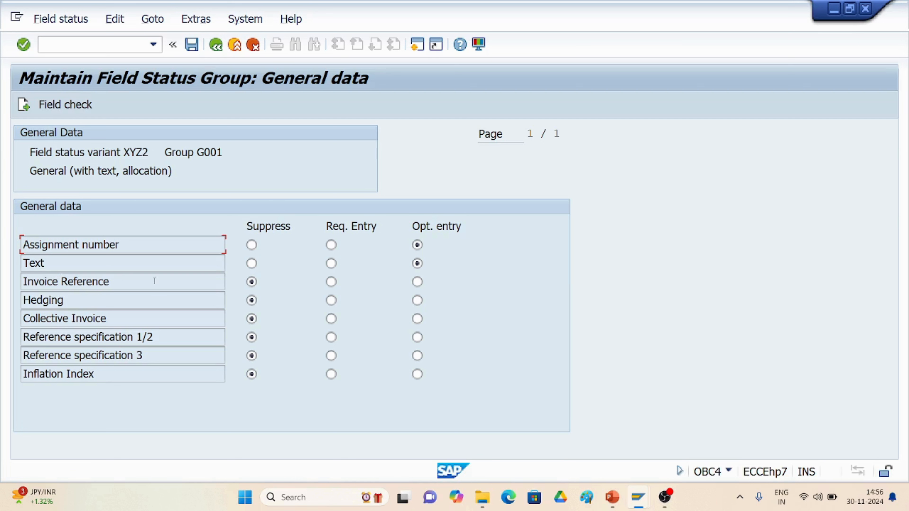
left_click(332, 264)
left_click(192, 45)
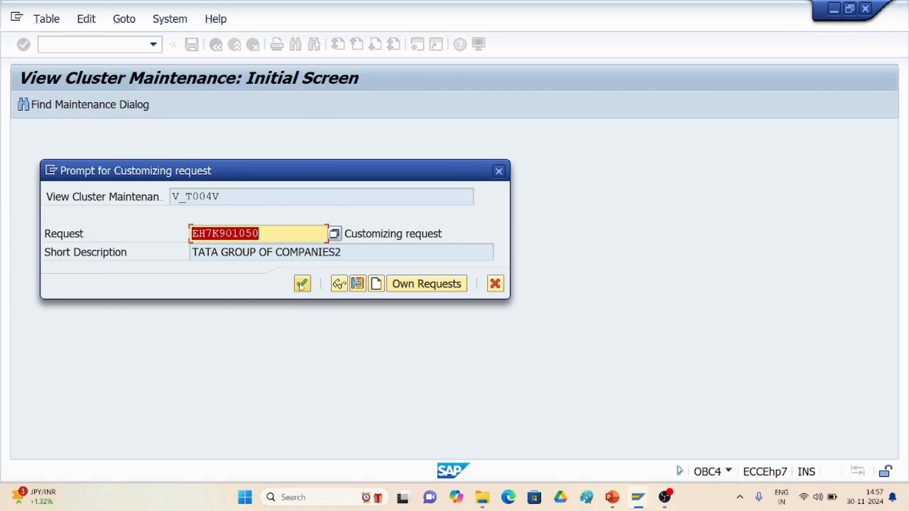
left_click(302, 283)
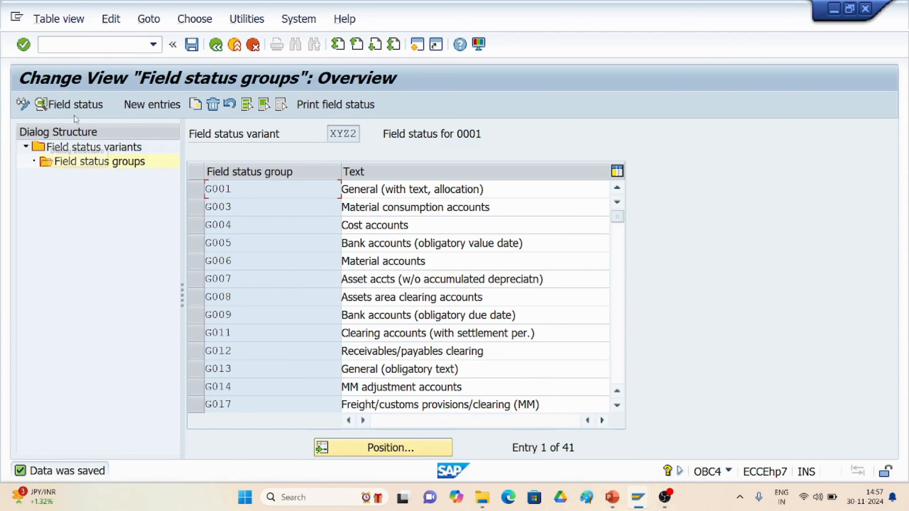
- Start transaction FB50 in place of the current one and exit editing back to SAP Easy Access
left_click(77, 46)
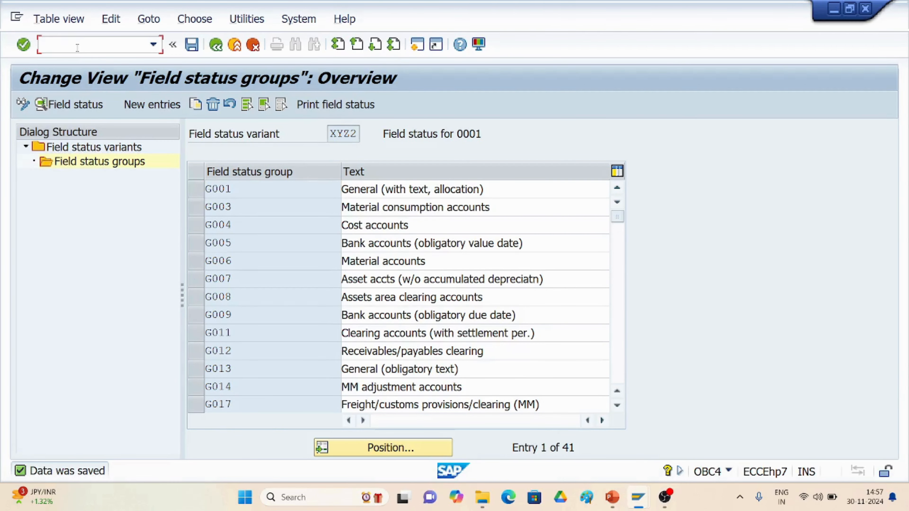
type("/nfb50")
key("Return")
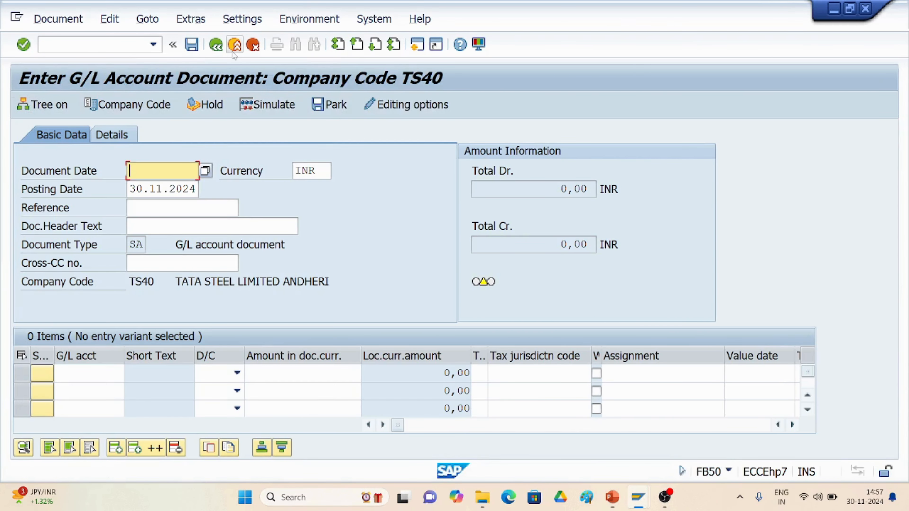
left_click(234, 45)
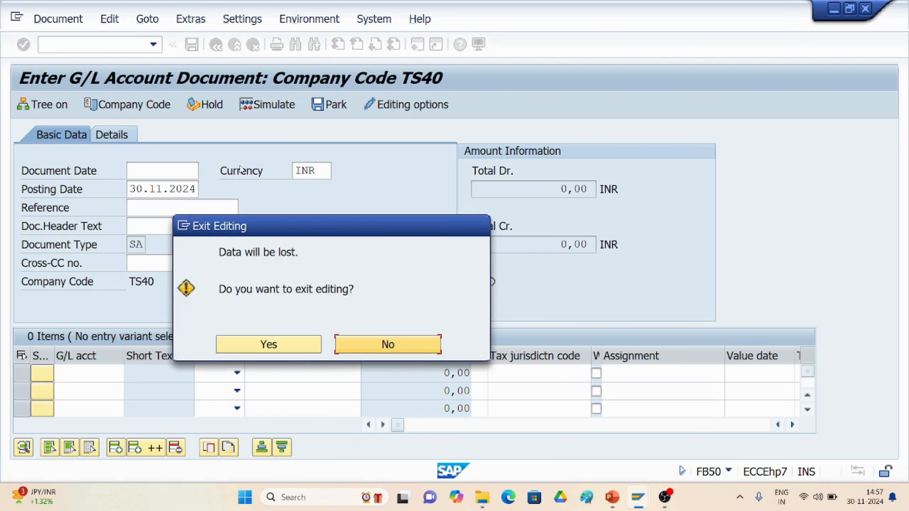
left_click(244, 343)
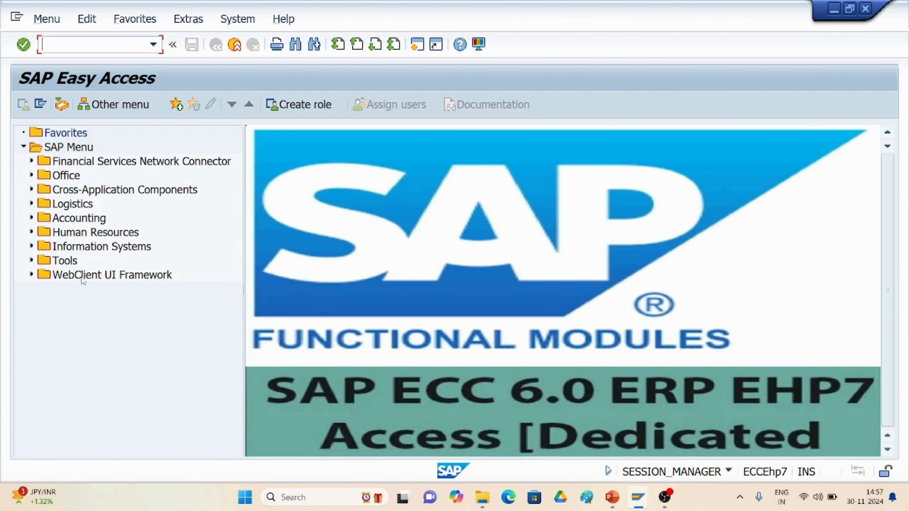
- Launch FB50 from the General Ledger document entry transactions under Financial Accounting in the SAP navigation tree
left_click(32, 218)
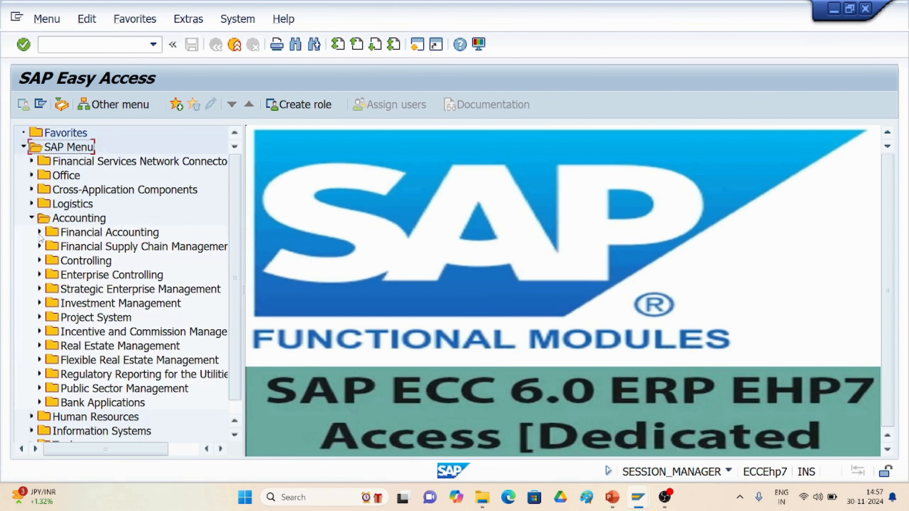
left_click(39, 233)
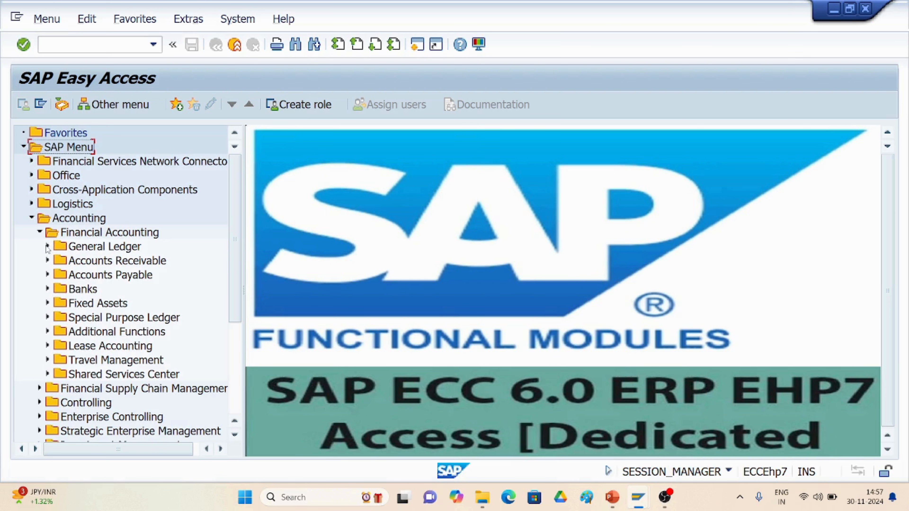
left_click(47, 247)
left_click(56, 260)
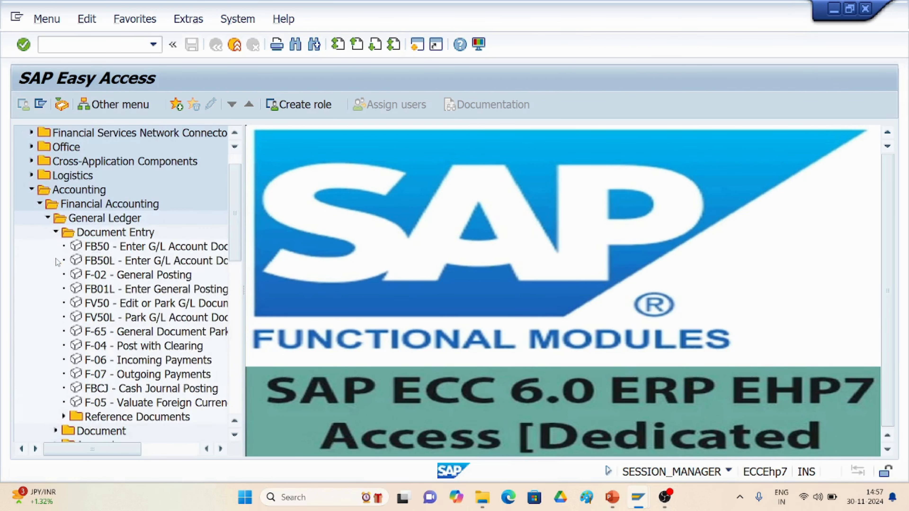
double_click(95, 247)
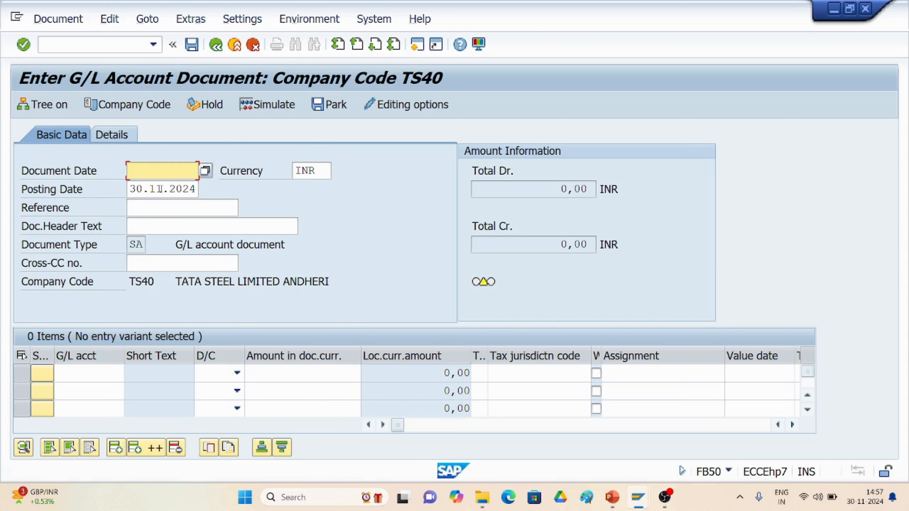
- Enter document date 30.11.2024 and a first line item debiting G/L account 3000 (RENT A/C) with 5000
type("30.11.2024")
left_click(74, 373)
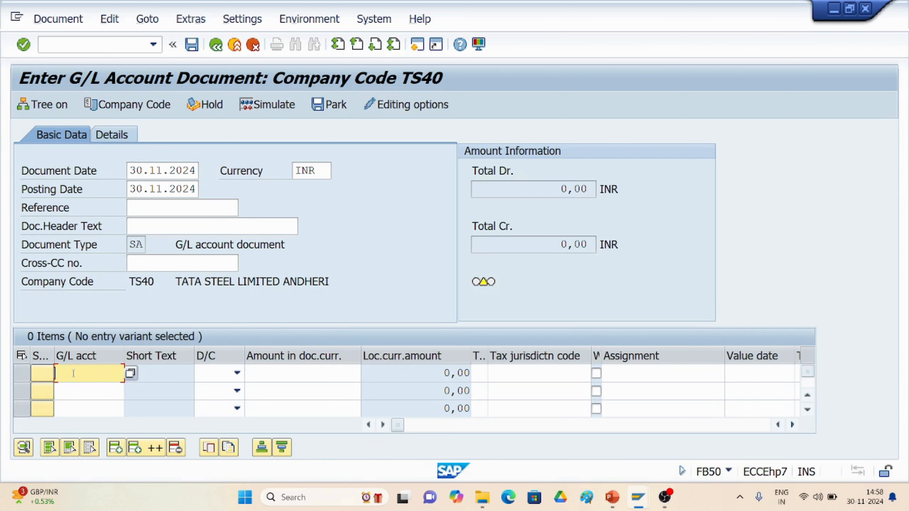
left_click(130, 372)
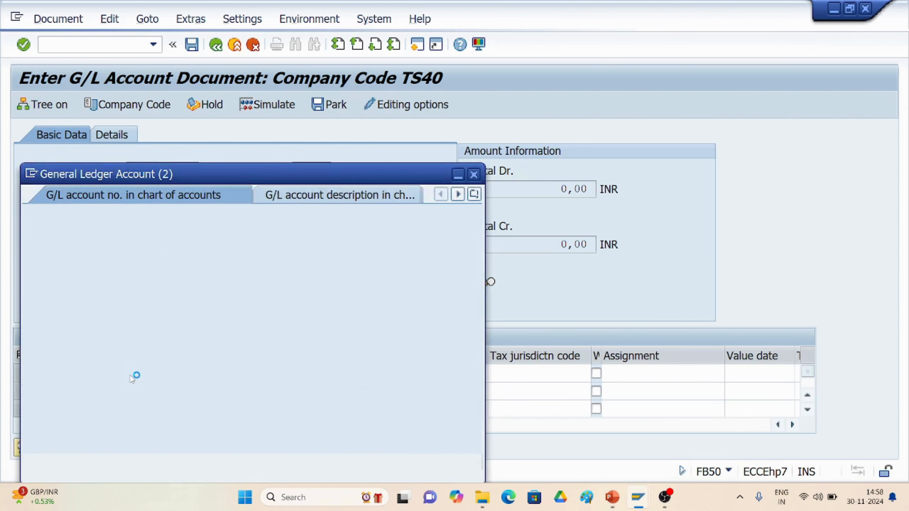
left_click(435, 464)
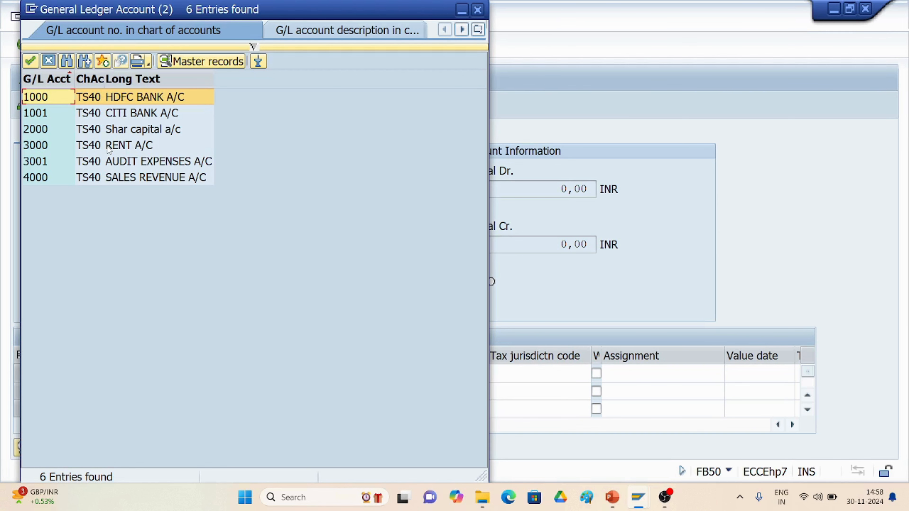
left_click(110, 149)
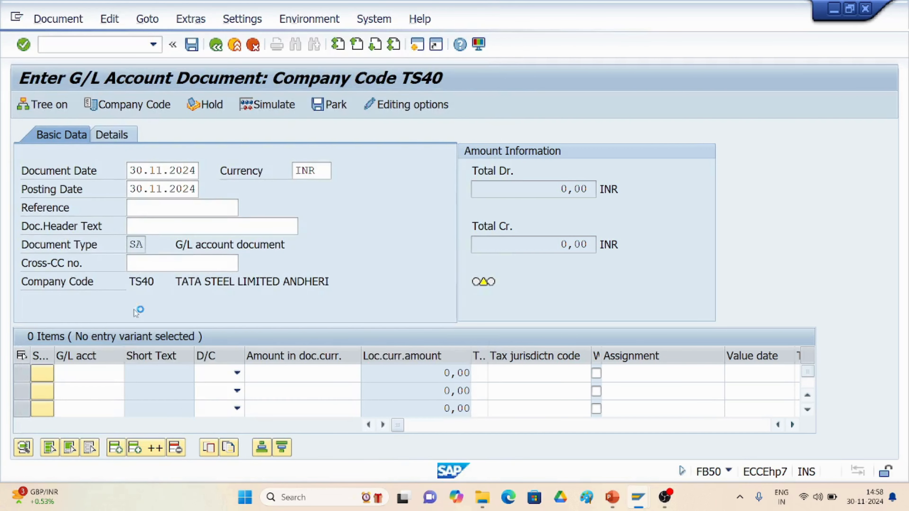
left_click(238, 374)
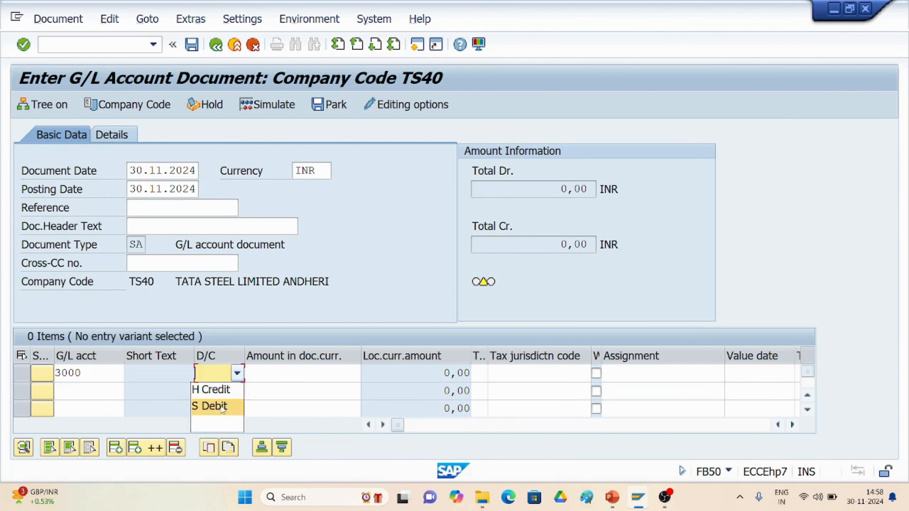
left_click(224, 409)
left_click(272, 378)
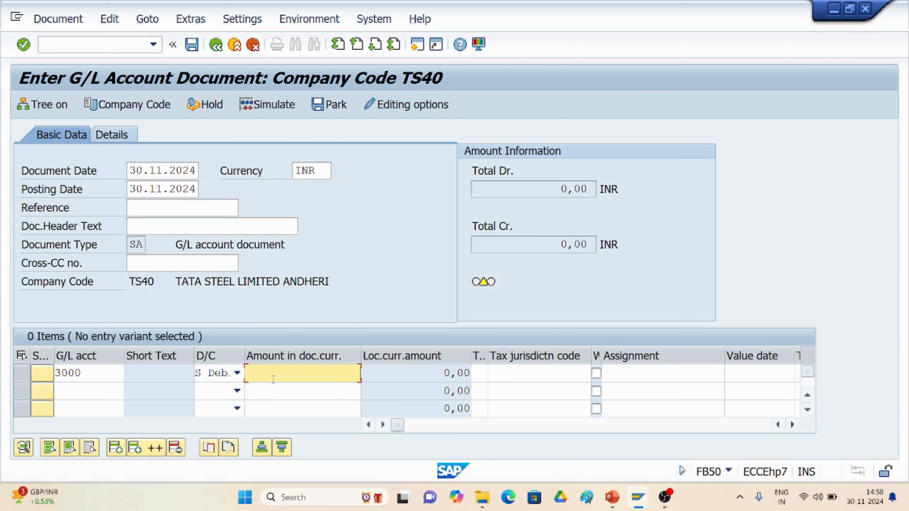
type("5000")
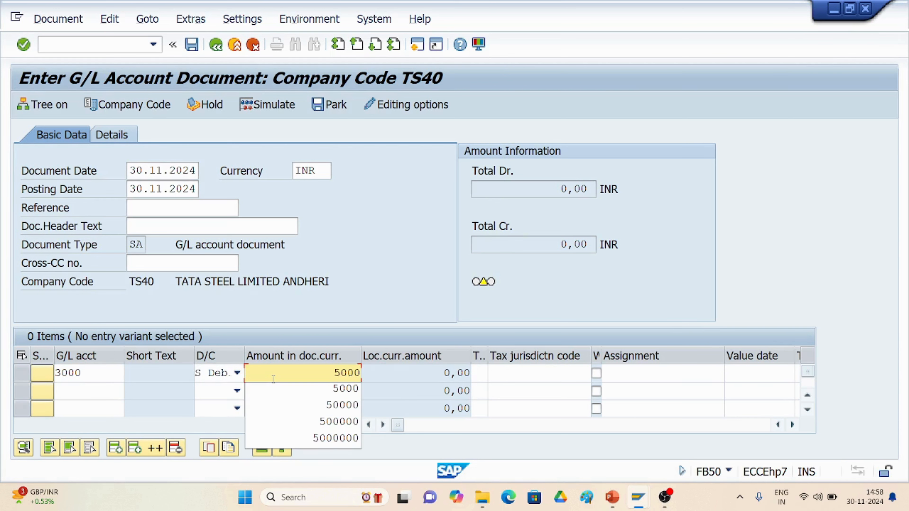
- Add a second line item crediting G/L account 1000 (HDFC BANK A/C) with 5000
left_click(89, 391)
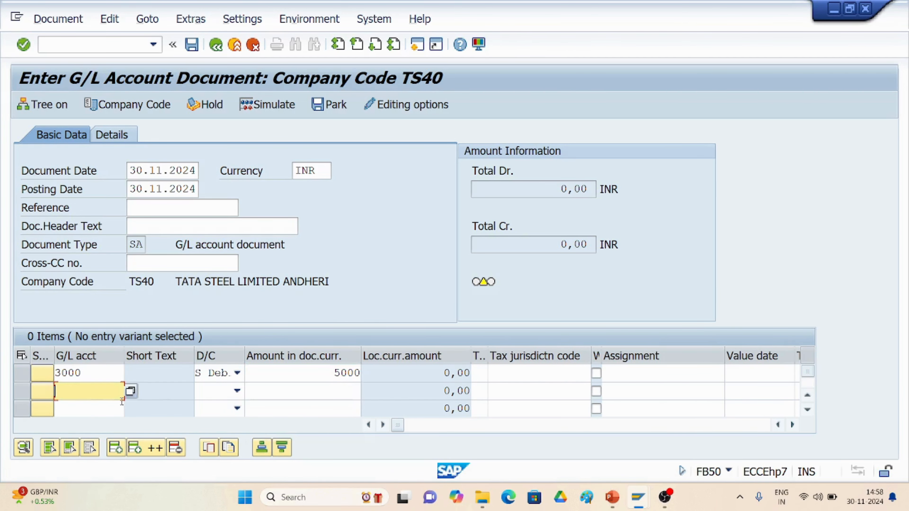
left_click(130, 392)
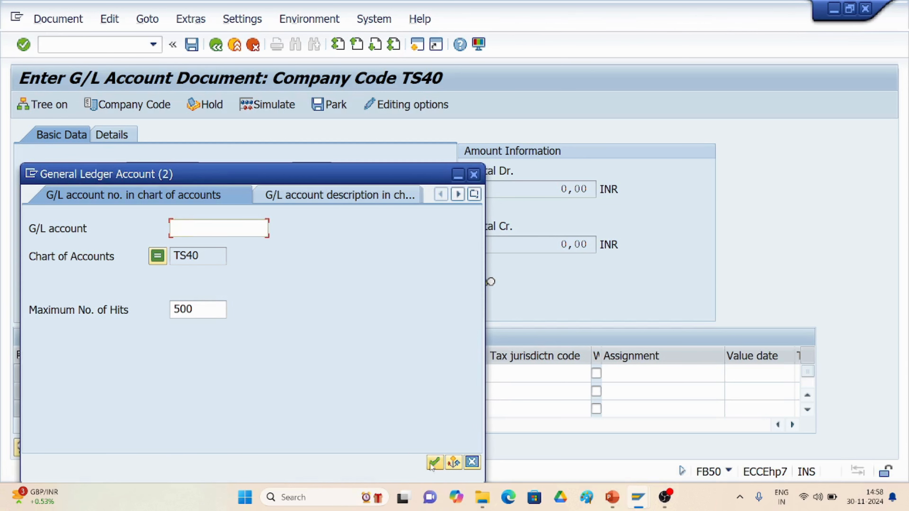
left_click(434, 462)
mouse_move(35, 497)
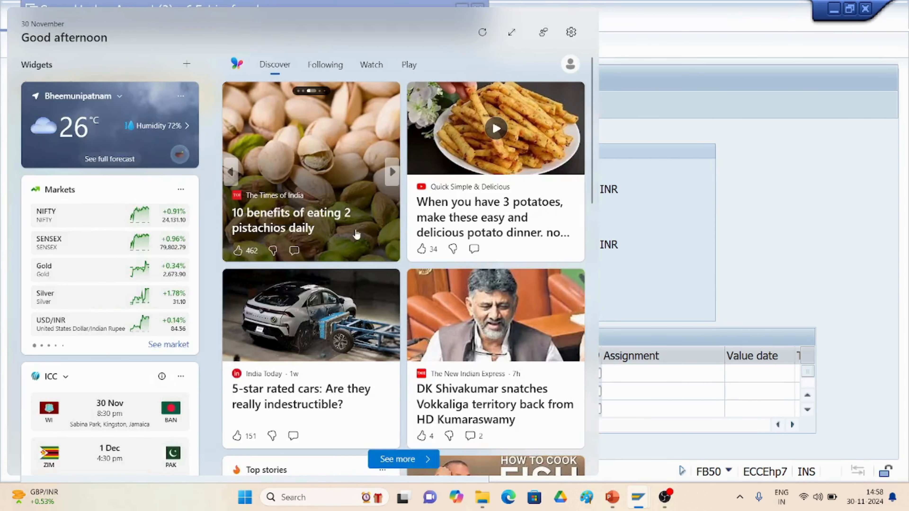
left_click(806, 193)
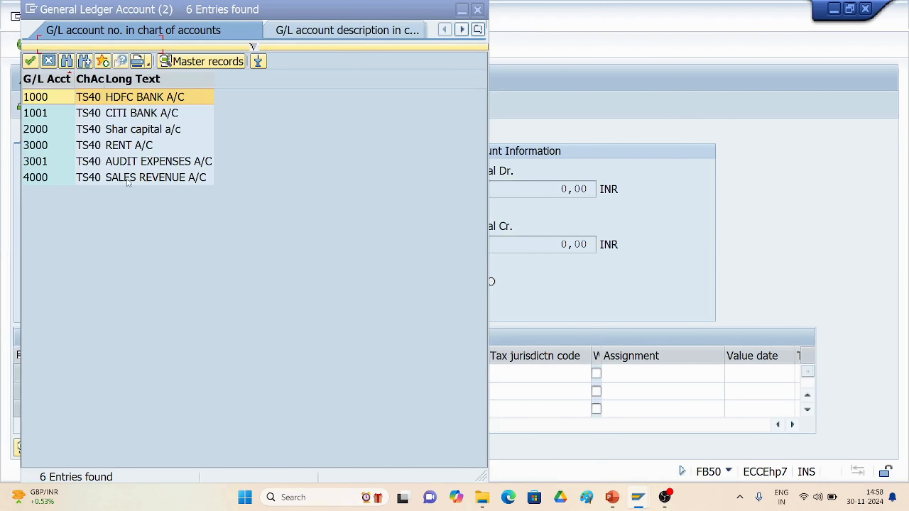
double_click(129, 102)
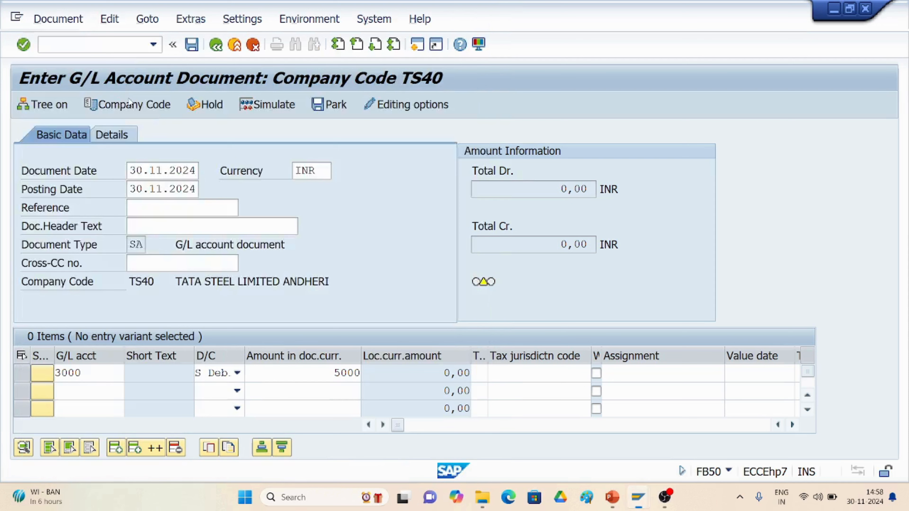
double_click(103, 391)
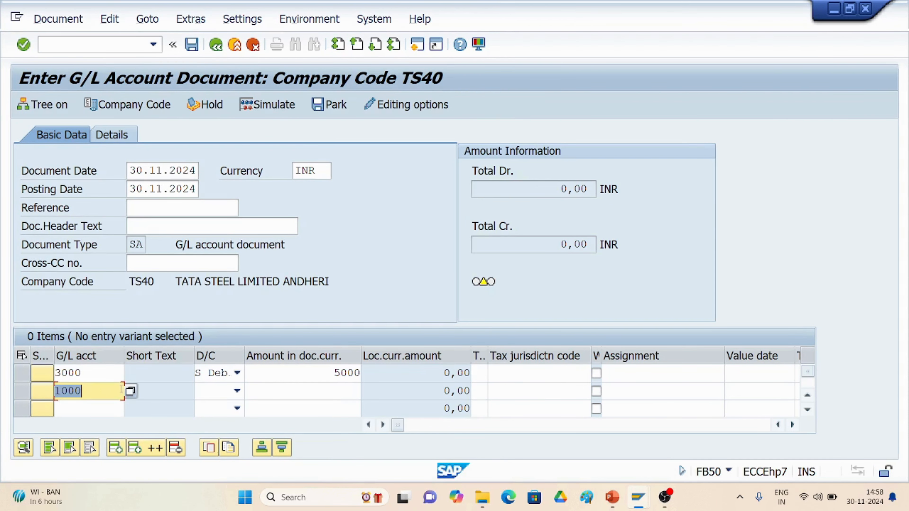
left_click(238, 392)
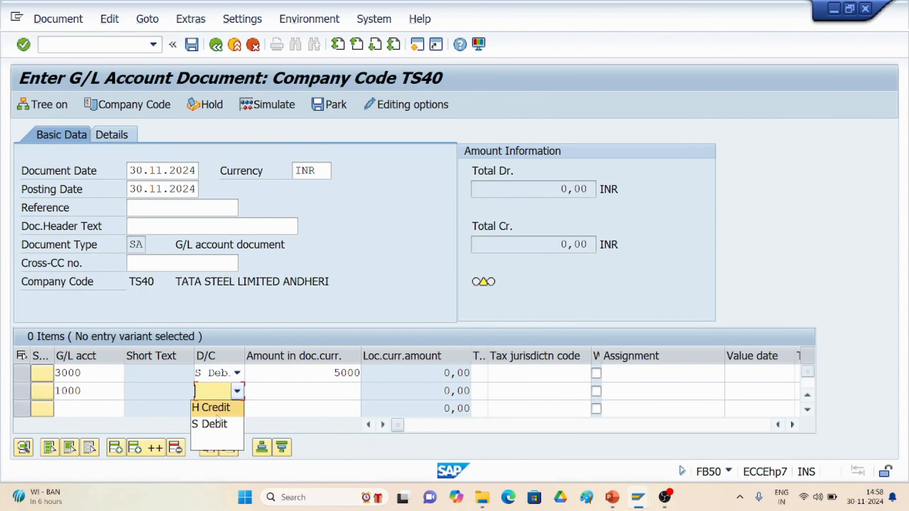
left_click(215, 408)
left_click(337, 391)
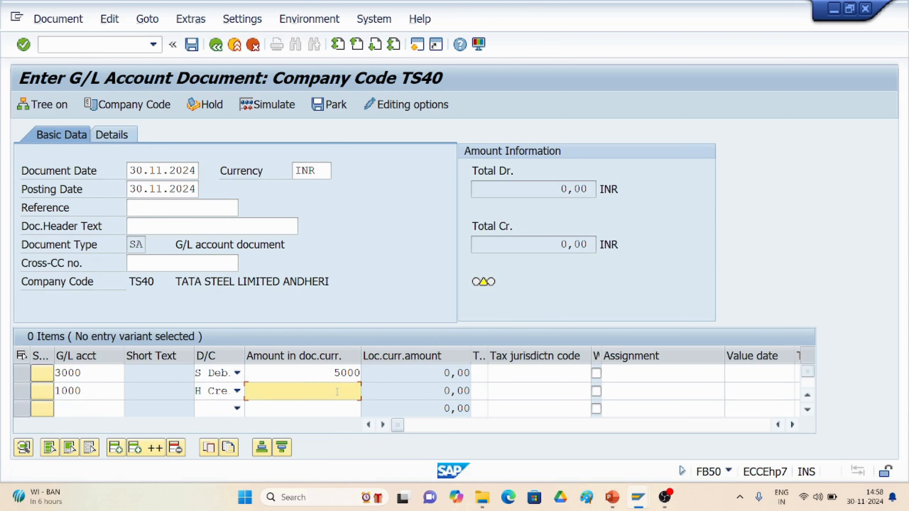
type("5000")
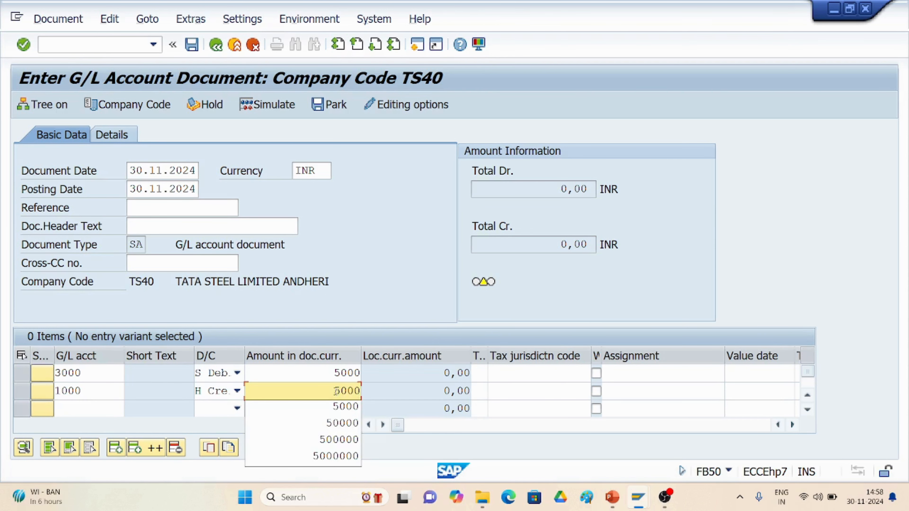
left_click(695, 252)
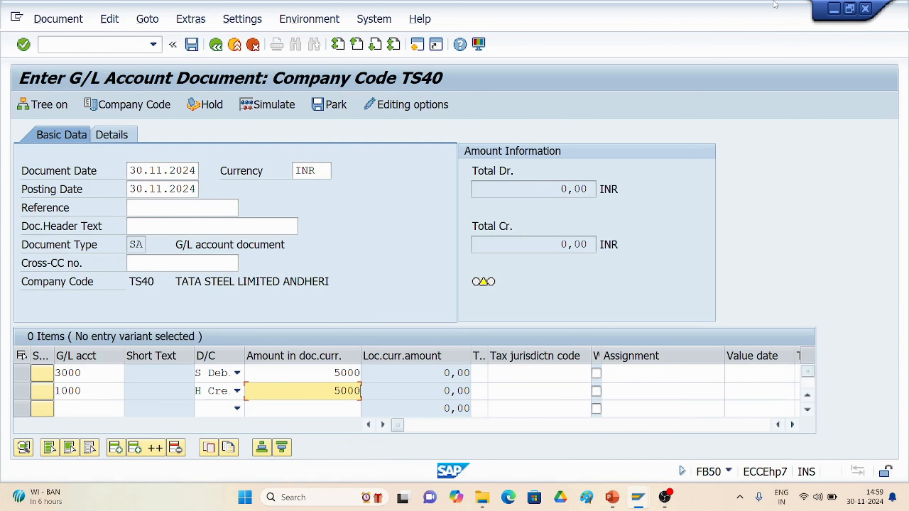
- Validate the two line items and check the Text field of the RENT A/C item
key("Return")
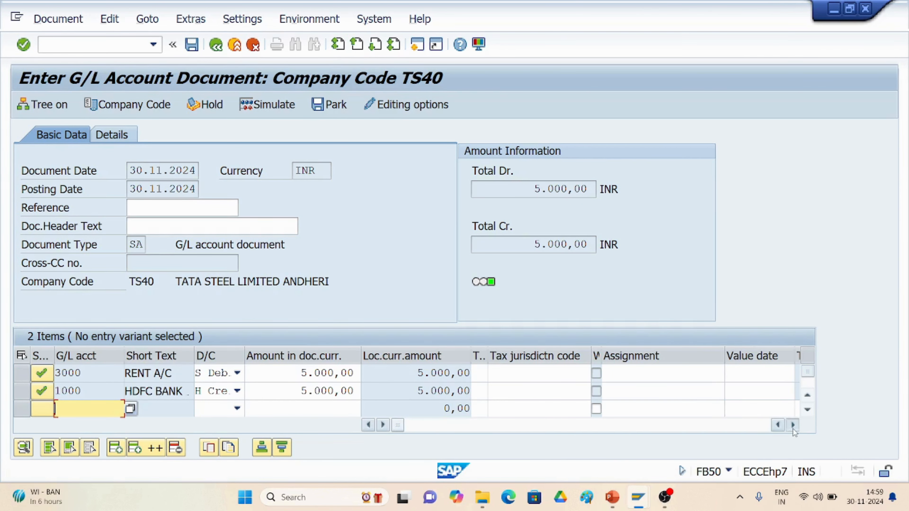
left_click(792, 425)
left_click(793, 425)
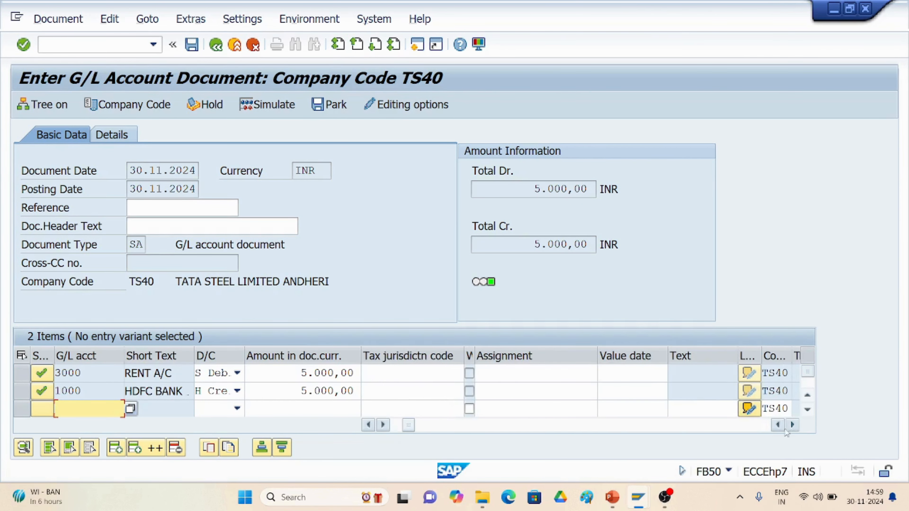
left_click(687, 373)
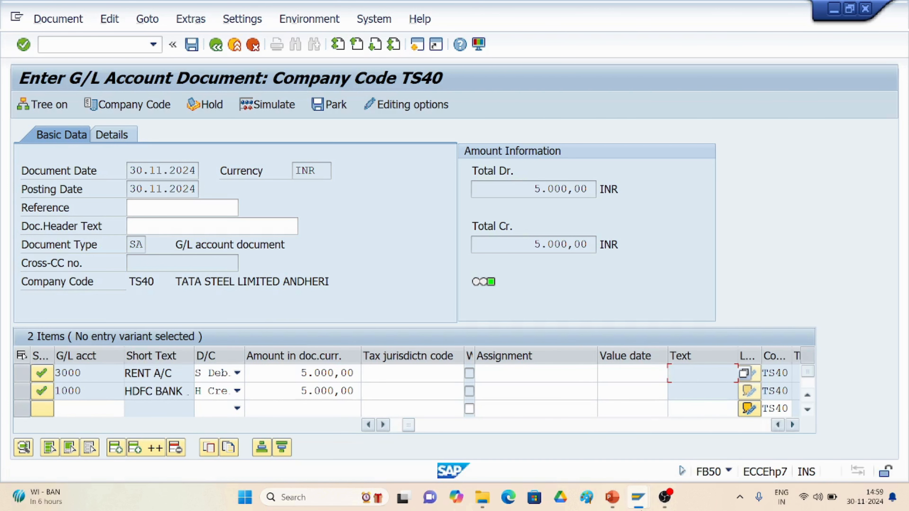
- Review the field status group of RENT A/C in the G/L account master and open a new session before returning to the document entry
mouse_move(646, 502)
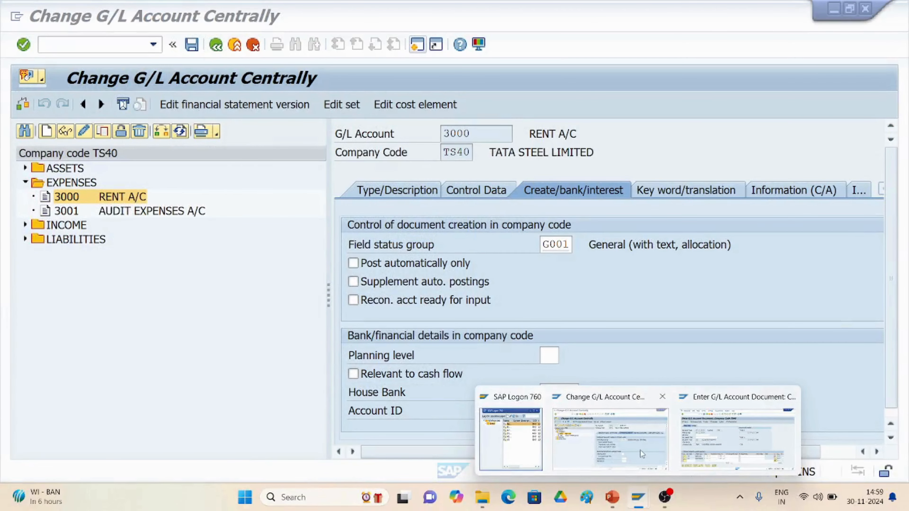
left_click(640, 451)
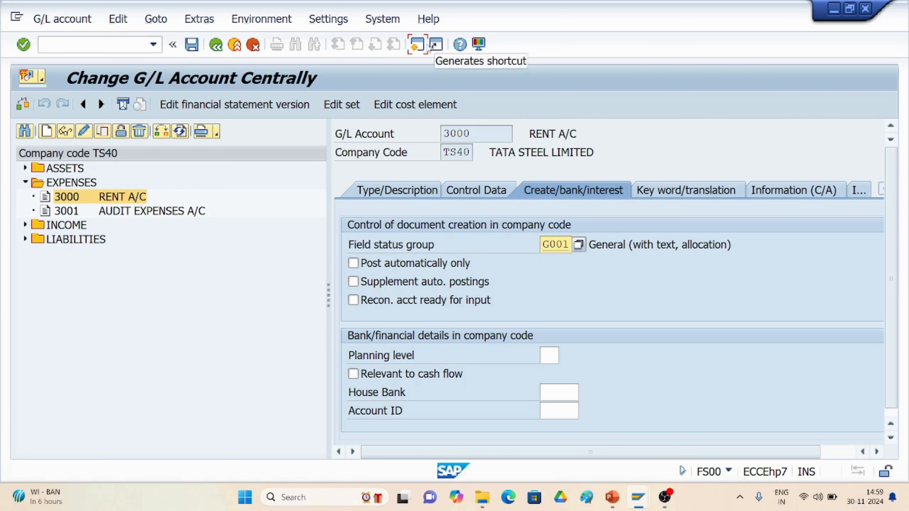
left_click(419, 47)
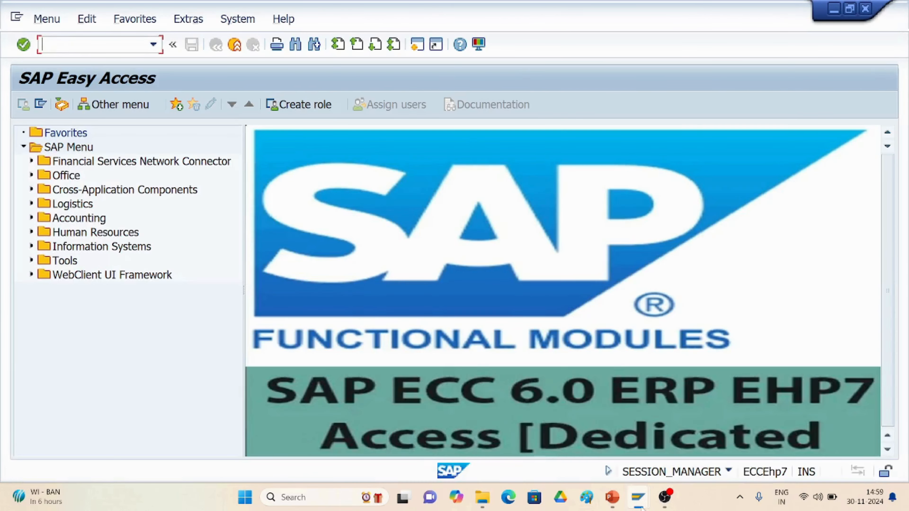
mouse_move(638, 500)
left_click(667, 451)
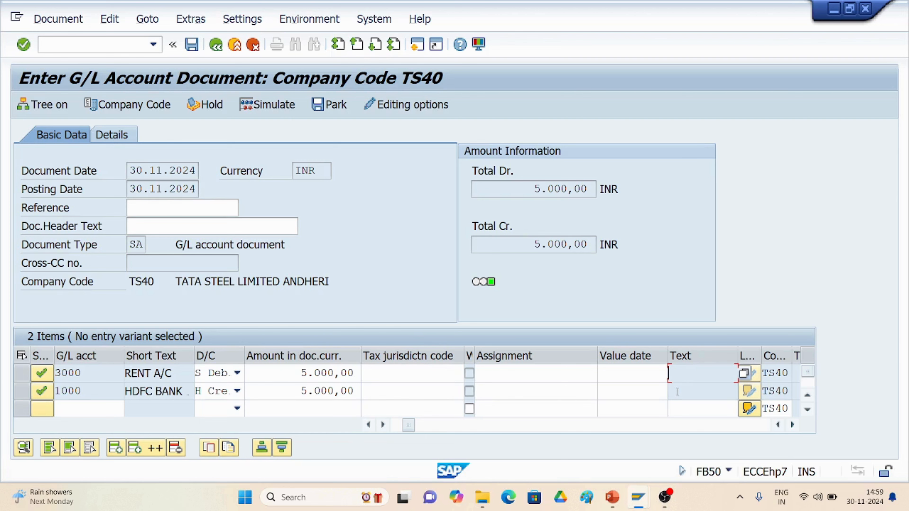
- Start transaction OBC4 in place of the G/L account master to list the field status variants
mouse_move(638, 498)
left_click(561, 463)
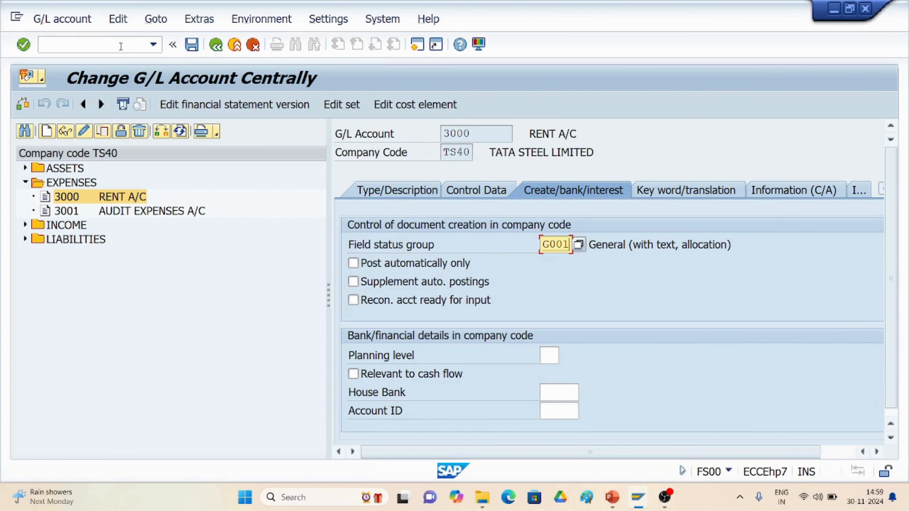
left_click(153, 46)
left_click(125, 74)
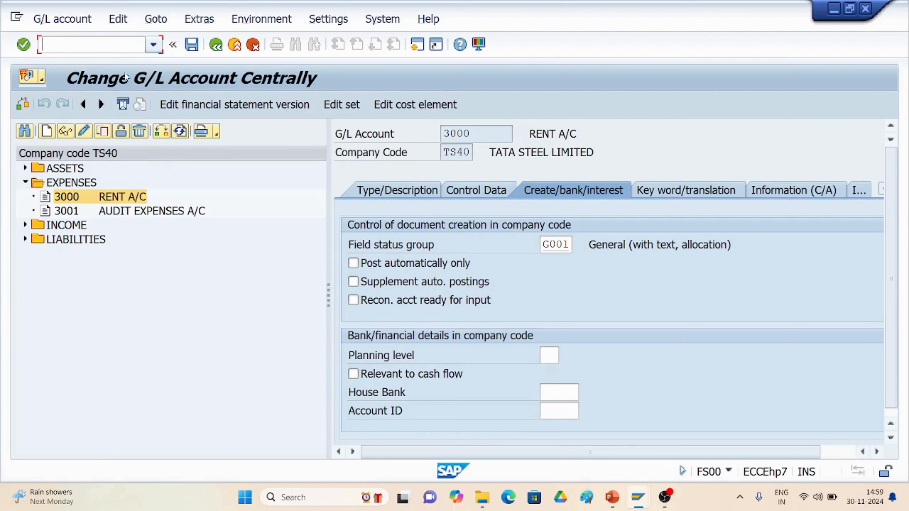
type("/nobc4")
key("Return")
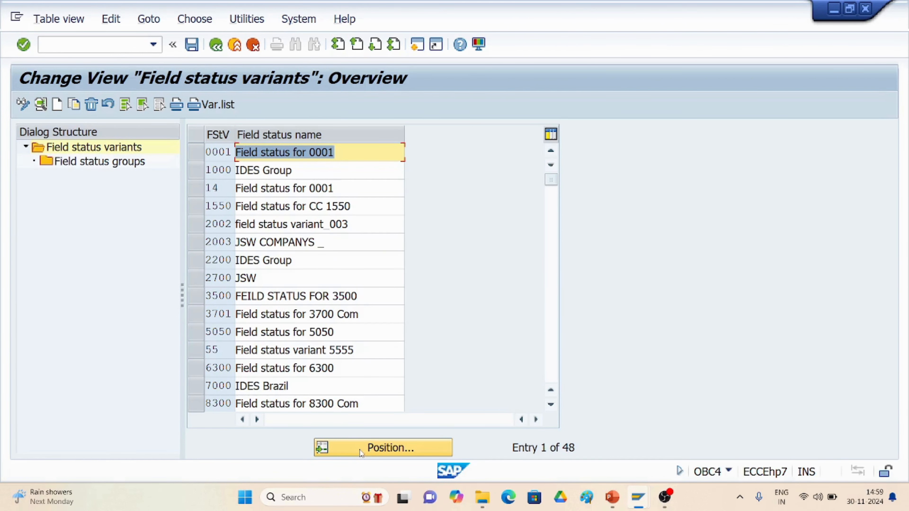
left_click(361, 451)
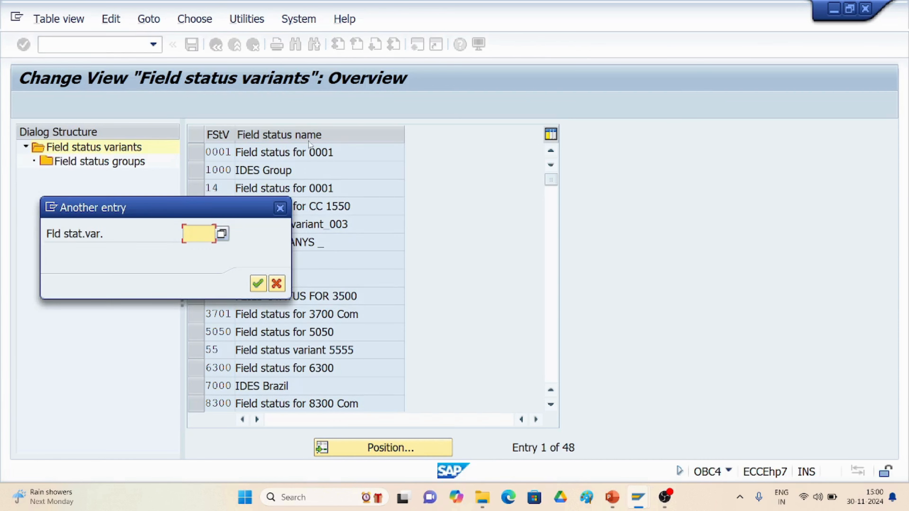
left_click(279, 208)
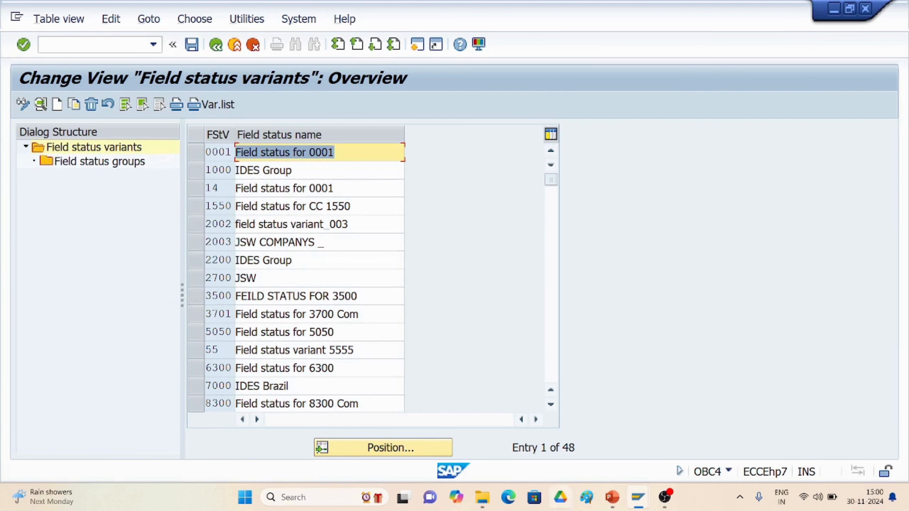
- Return to the G/L document entry window and open an additional session from it
mouse_move(637, 498)
left_click(653, 443)
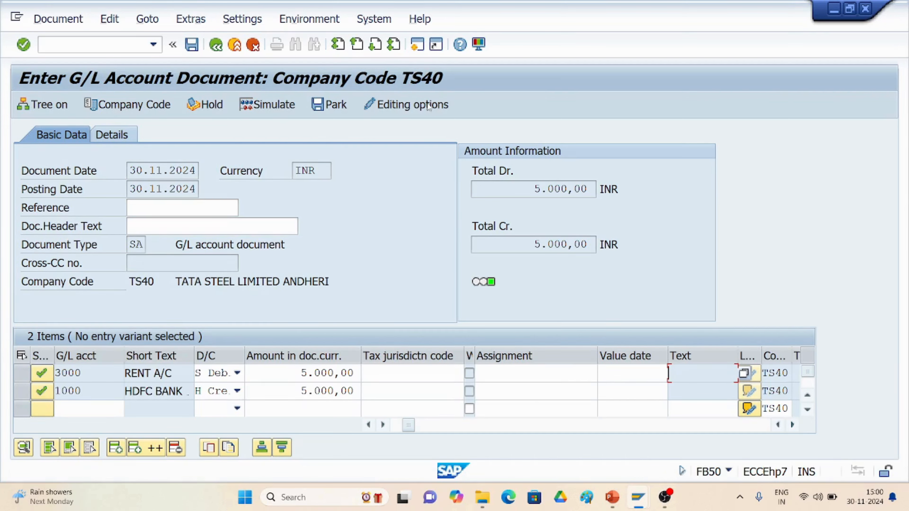
left_click(419, 50)
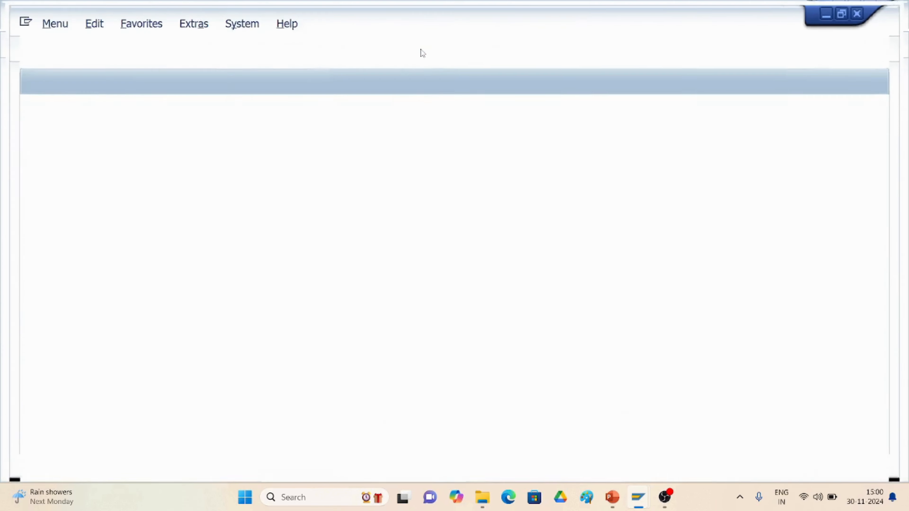
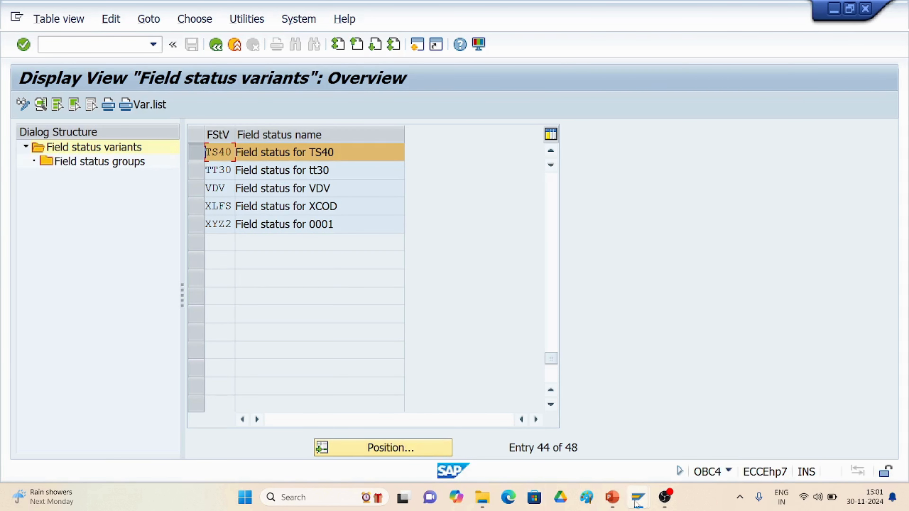
- Display the General data field statuses of group G001 under field status variant TS40
mouse_move(632, 495)
left_click(640, 450)
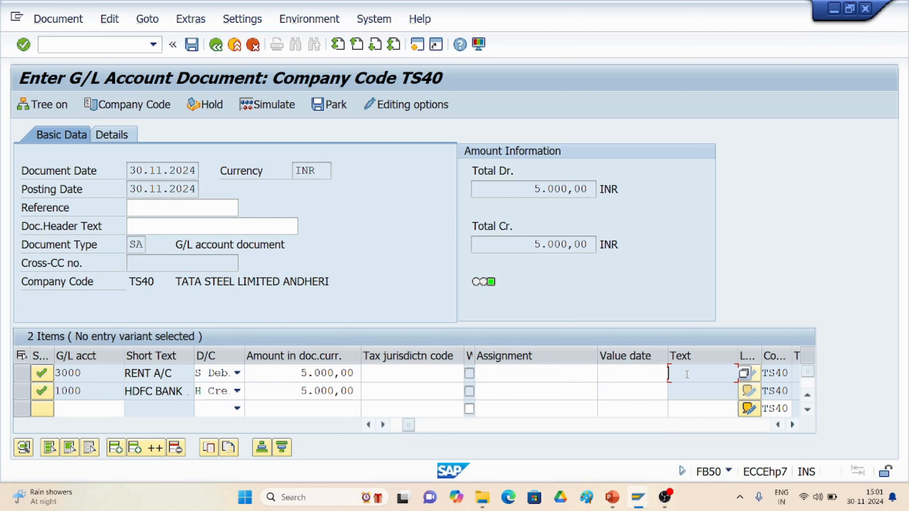
mouse_move(639, 496)
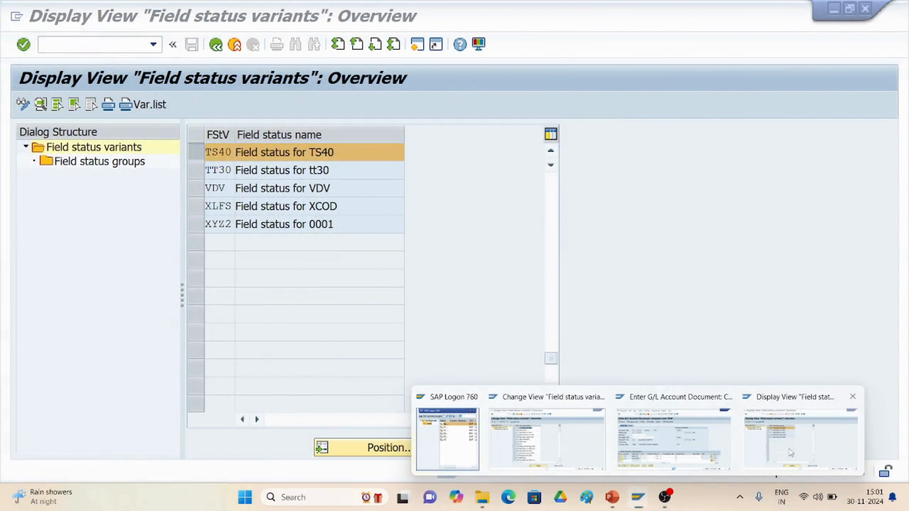
left_click(790, 448)
double_click(87, 165)
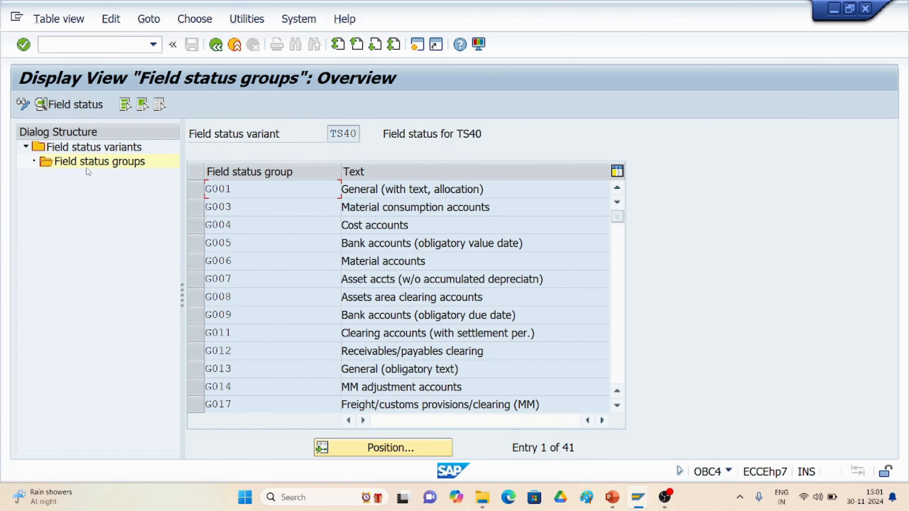
double_click(224, 188)
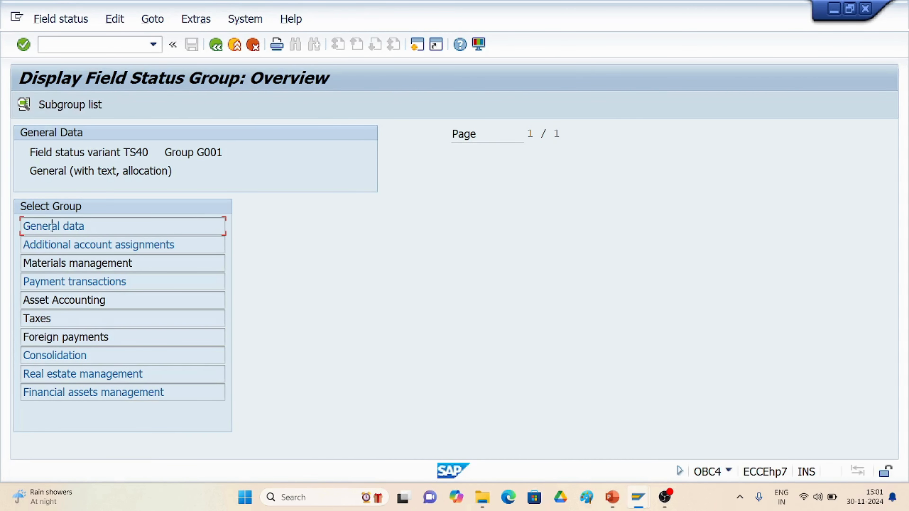
double_click(52, 227)
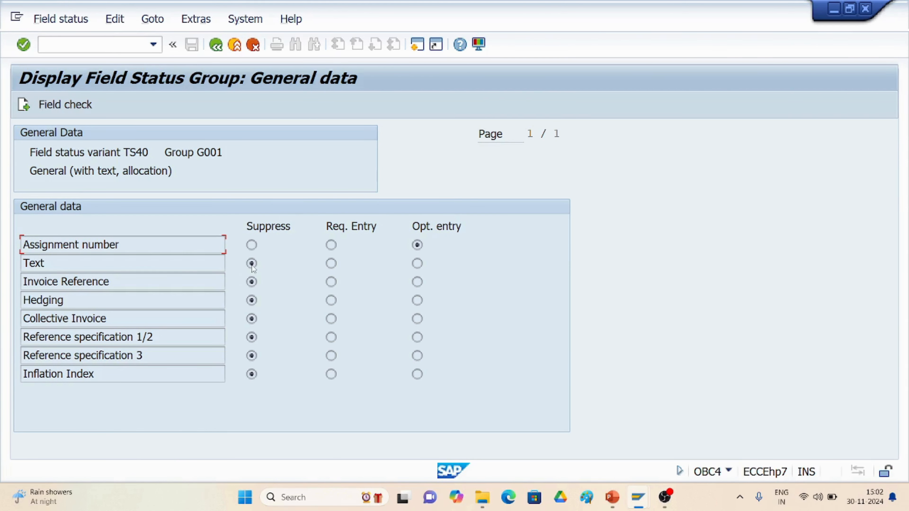
- Inspect the item details of the RENT A/C line in the FB50 document and return to the document entry
mouse_move(638, 498)
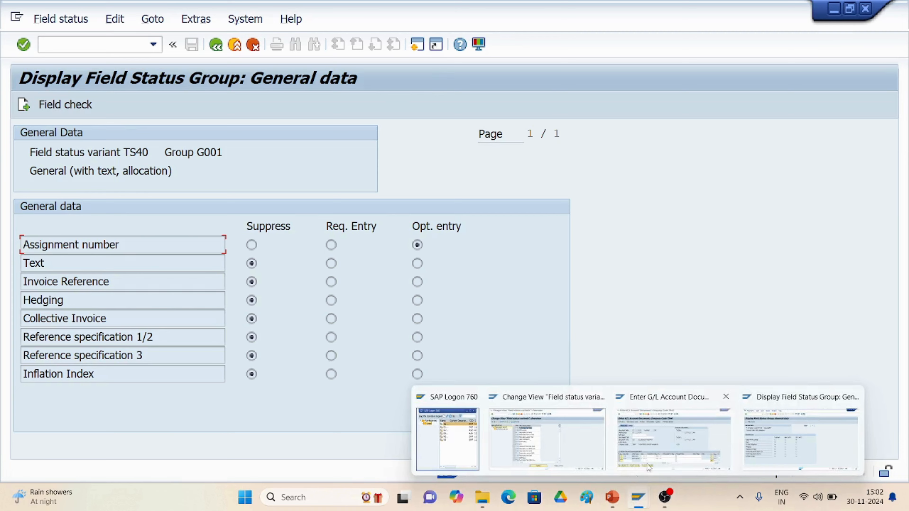
left_click(675, 452)
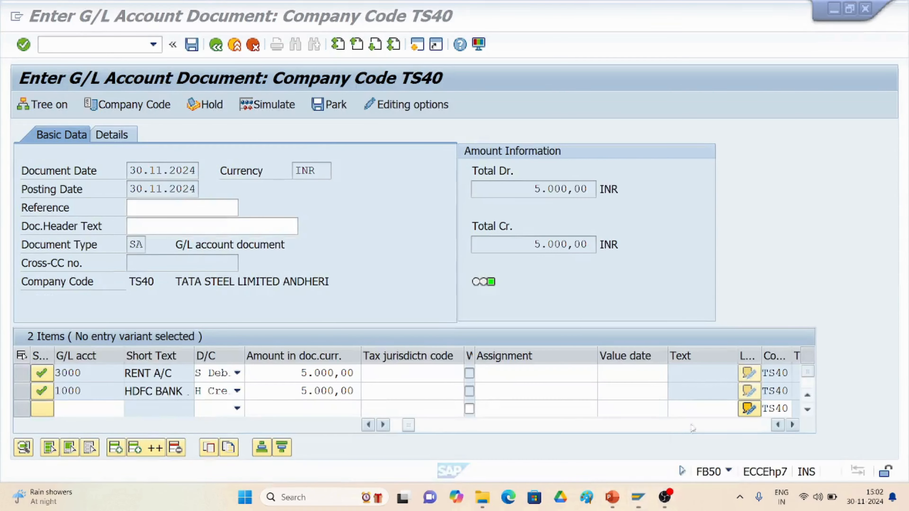
double_click(681, 373)
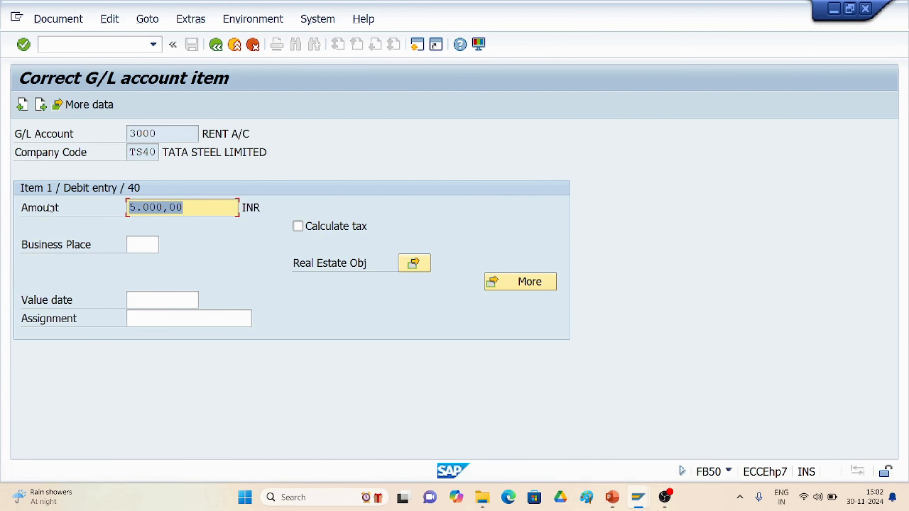
left_click(57, 19)
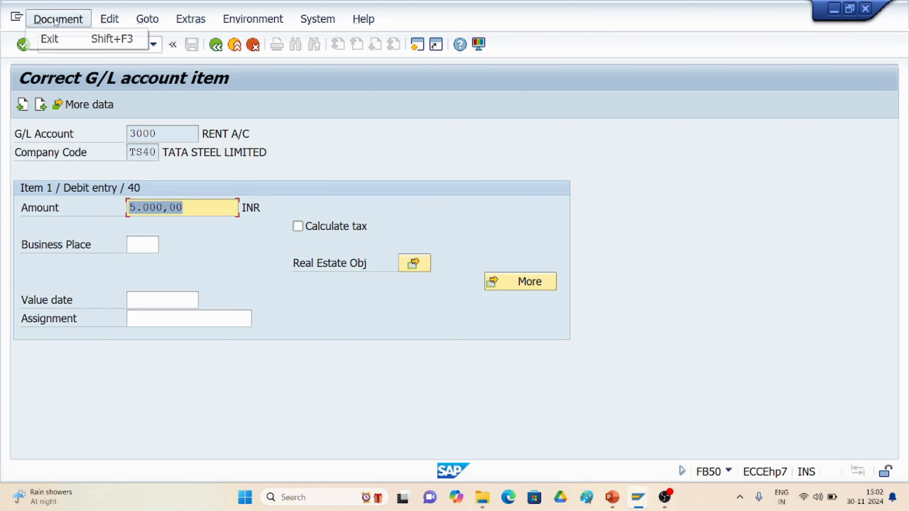
left_click(216, 50)
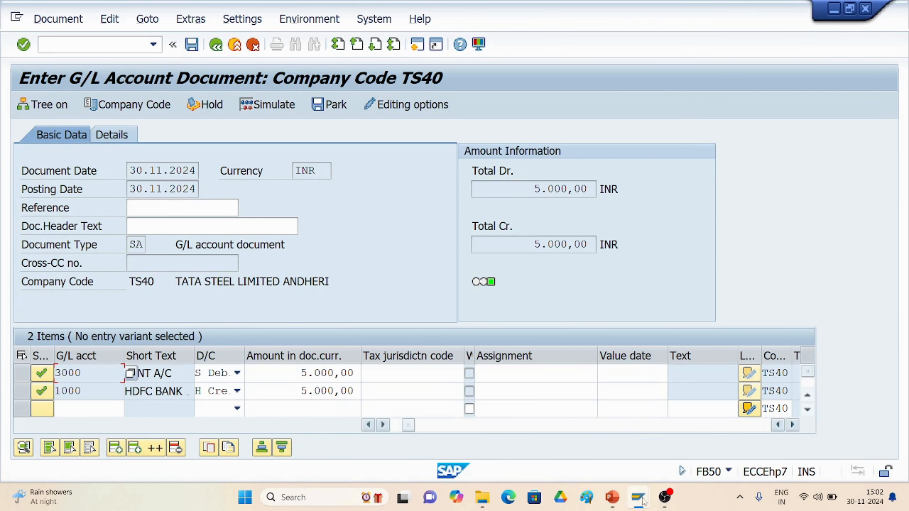
- Compare the General data field statuses of group G001 with the line item columns in the FB50 document
mouse_move(640, 501)
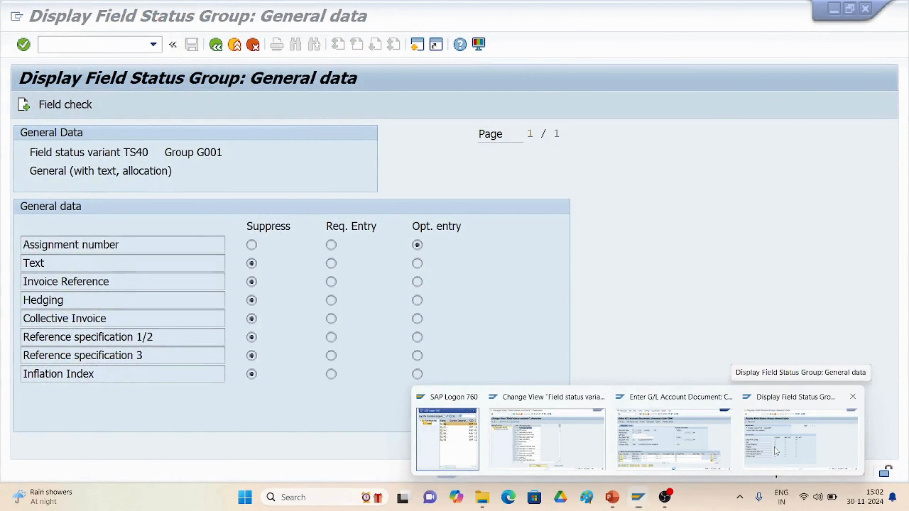
left_click(774, 446)
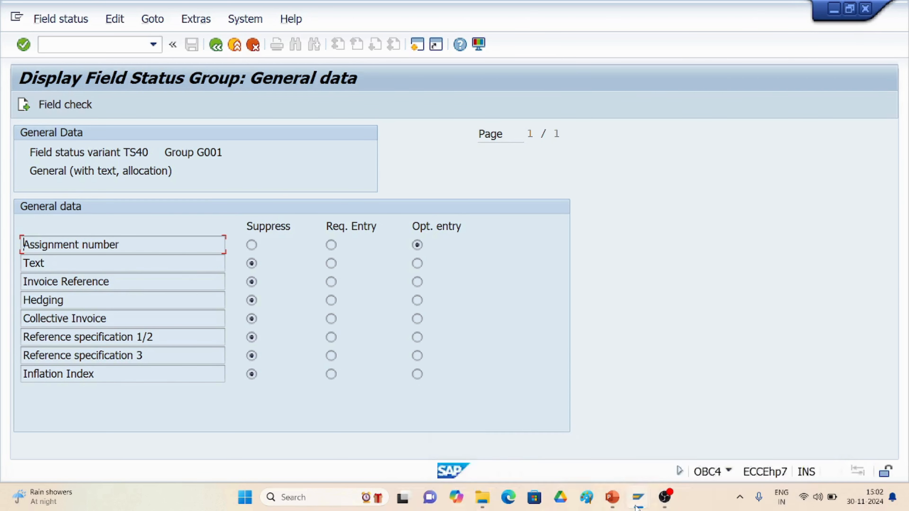
mouse_move(638, 501)
left_click(668, 441)
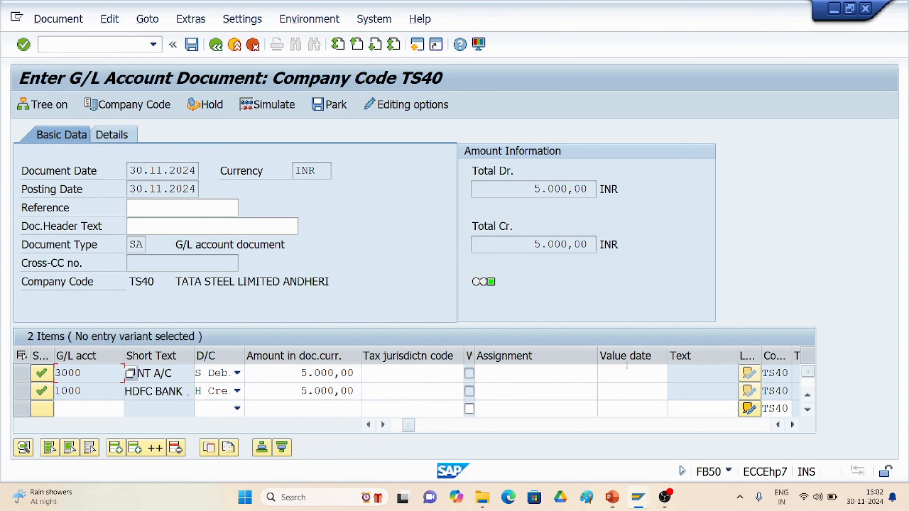
mouse_move(639, 499)
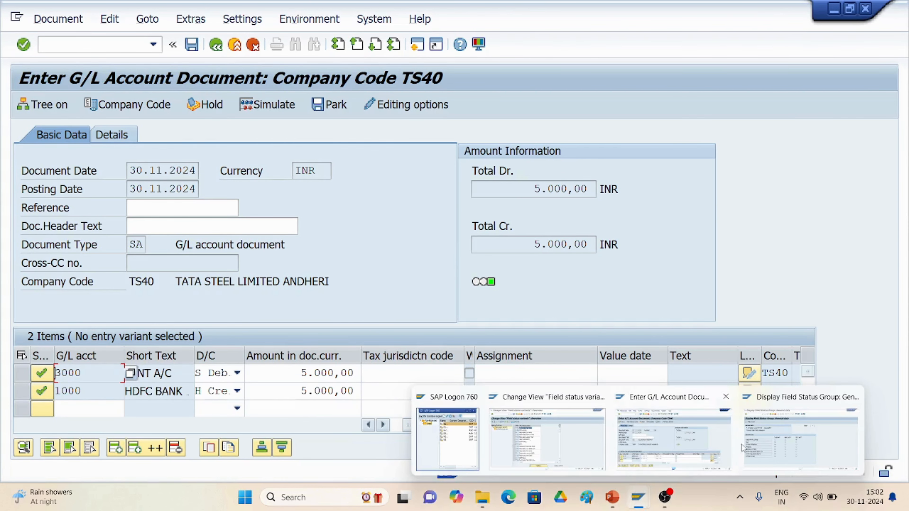
left_click(772, 444)
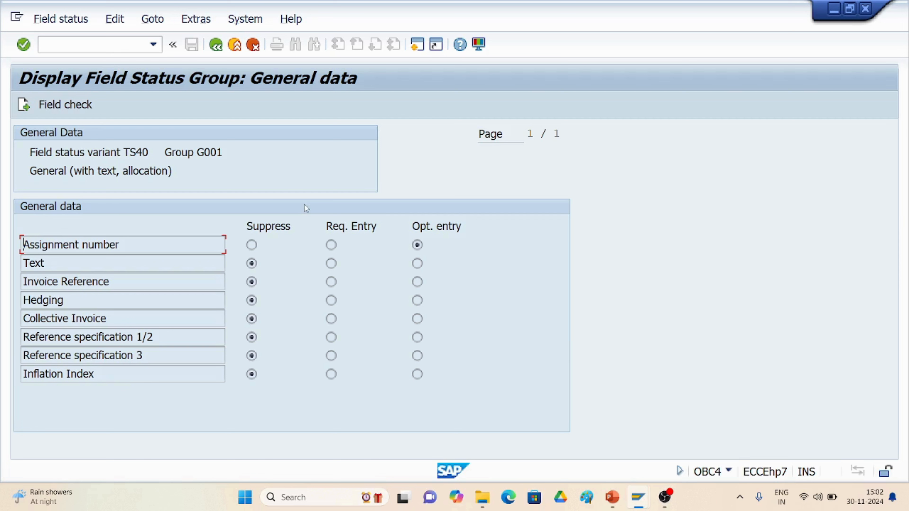
- Display the Payment transactions field statuses of group G001 and check the Value date and Text fields of the RENT A/C item in FB50
left_click(216, 45)
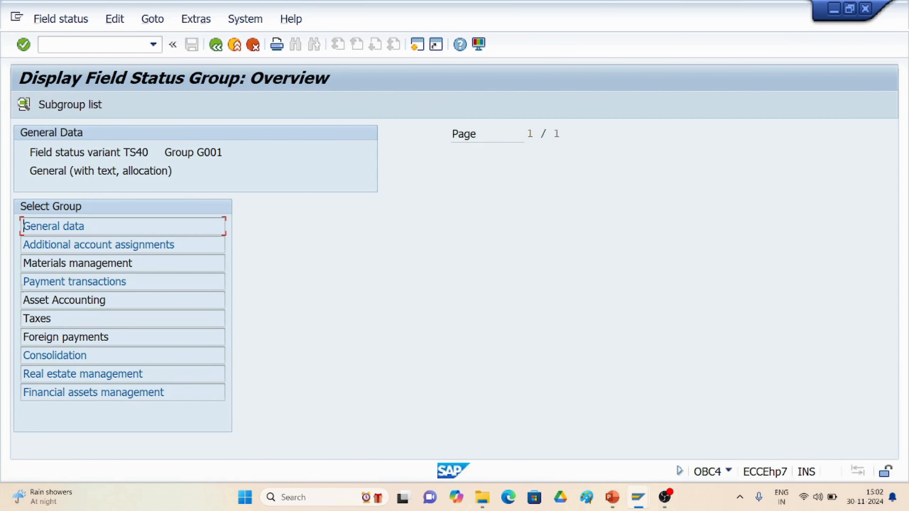
double_click(68, 282)
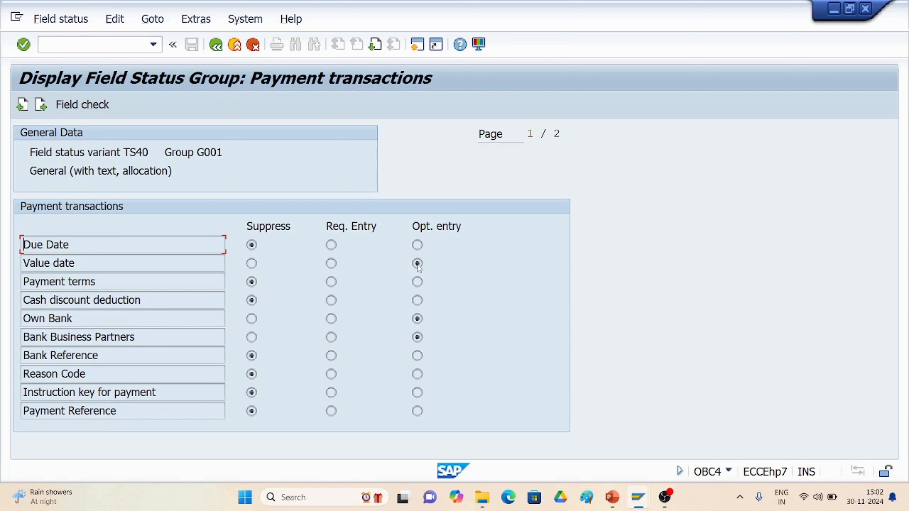
mouse_move(636, 499)
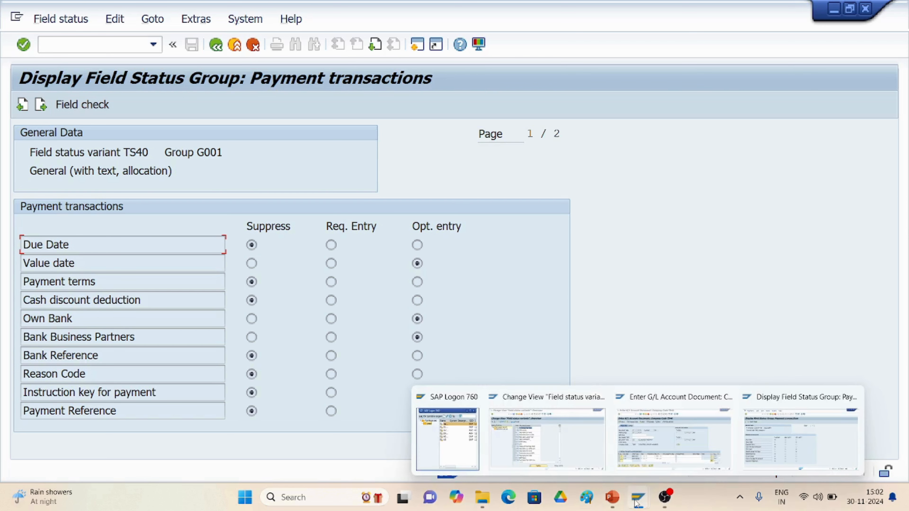
left_click(672, 467)
left_click(618, 376)
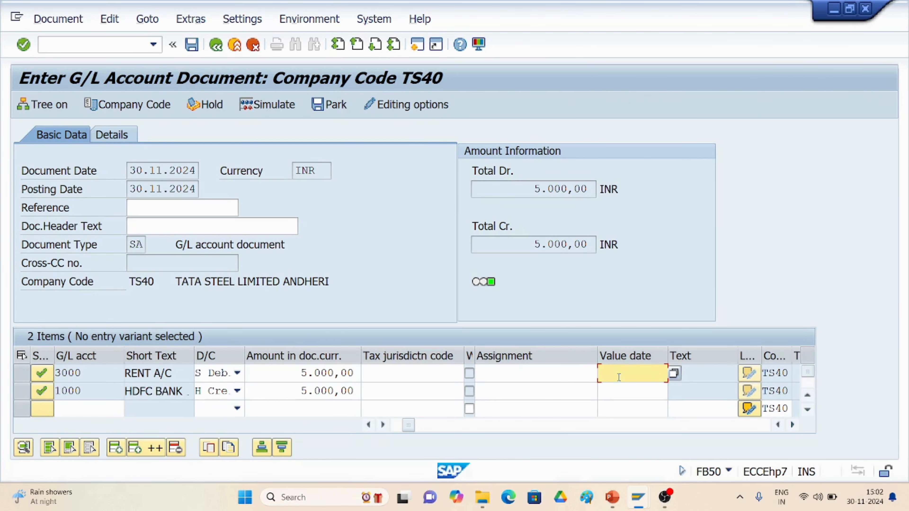
left_click(702, 372)
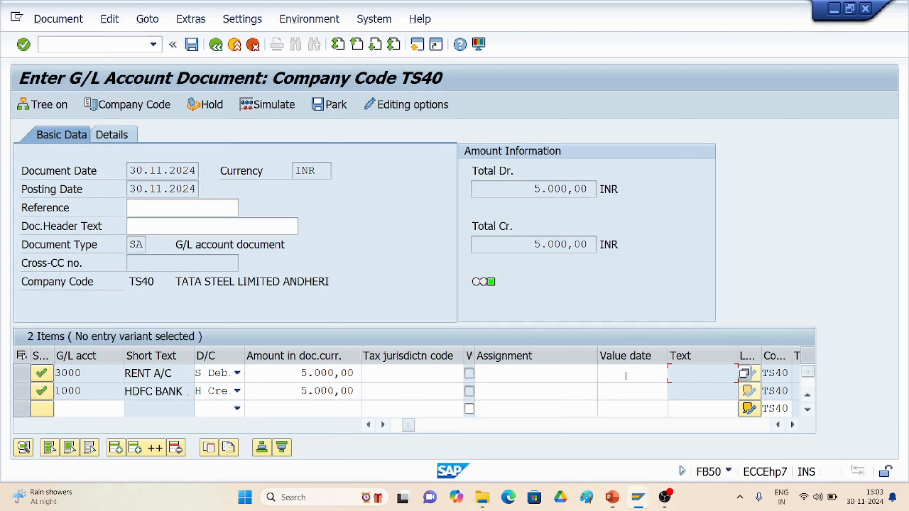
- Check the Assignment field of the RENT A/C item in FB50 and redisplay the General data field statuses of group G001
left_click(523, 377)
mouse_move(633, 483)
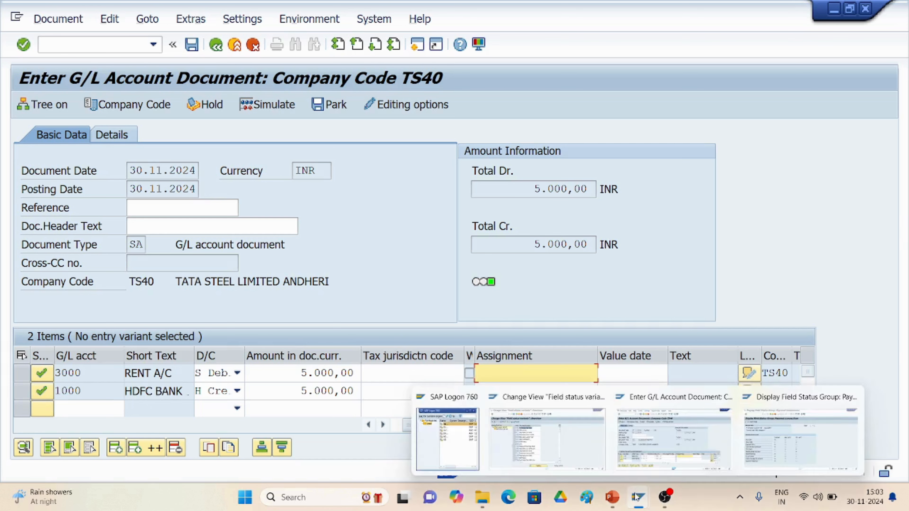
left_click(770, 449)
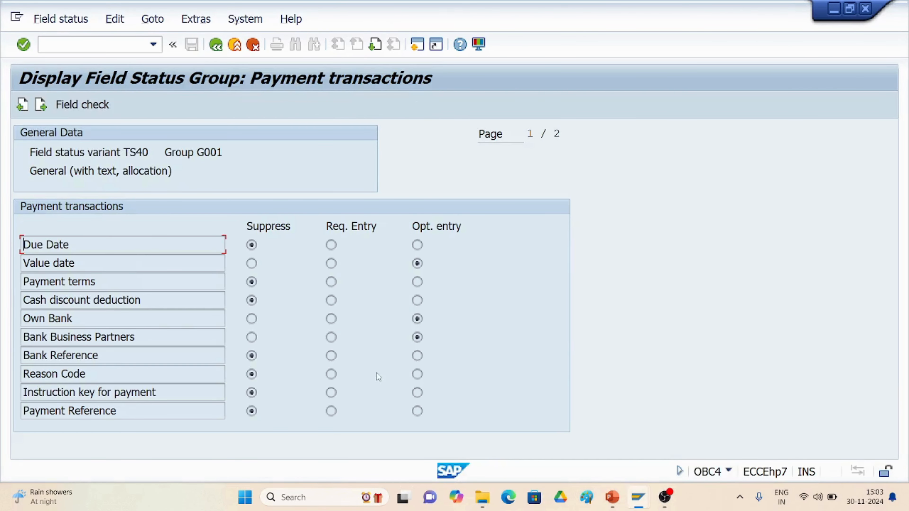
left_click(216, 52)
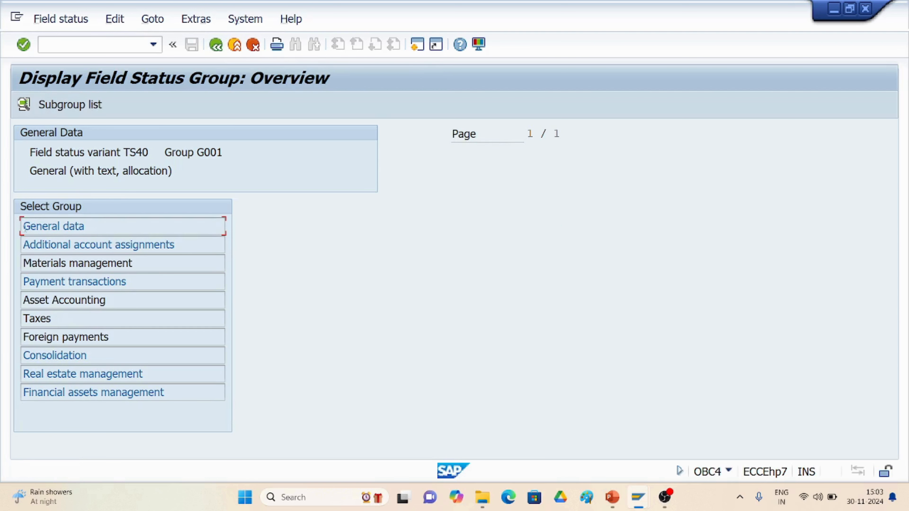
double_click(42, 225)
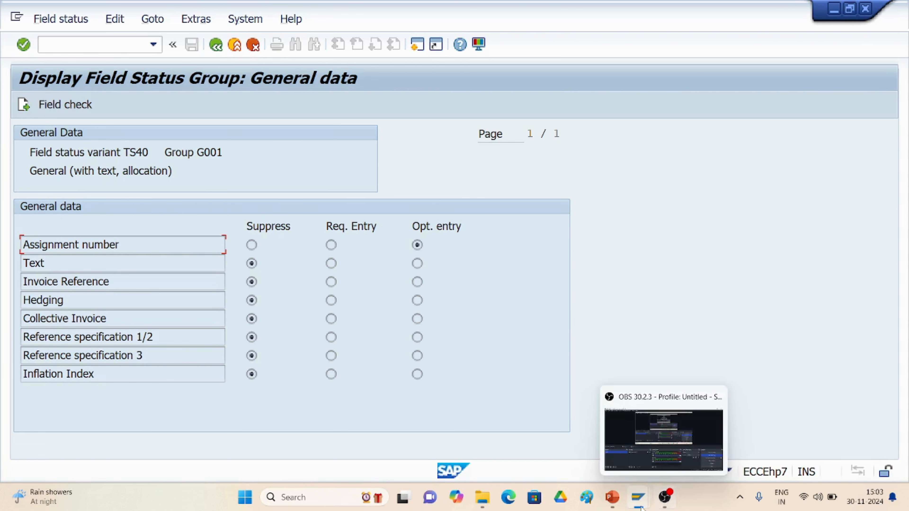
- Compare the Assignment number and Text statuses of group G001 with the Assignment and Text columns in the FB50 document
mouse_move(640, 507)
left_click(682, 397)
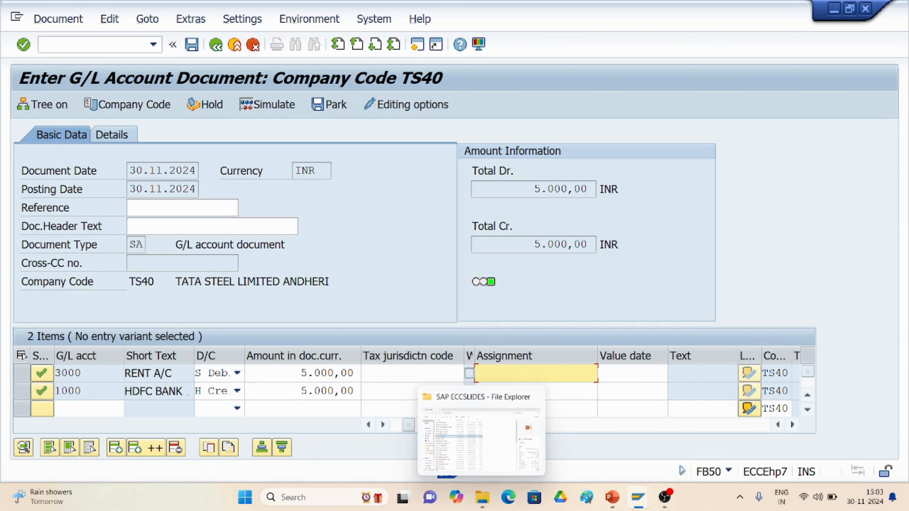
mouse_move(636, 499)
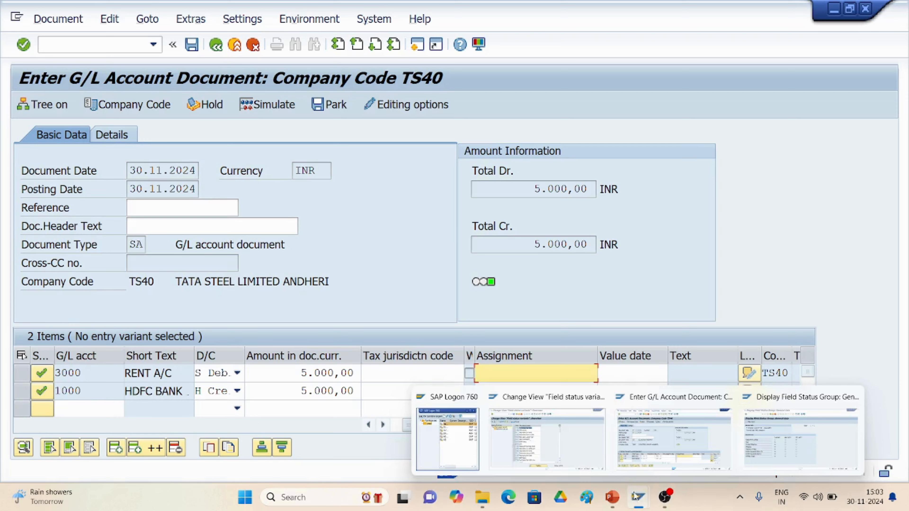
left_click(785, 457)
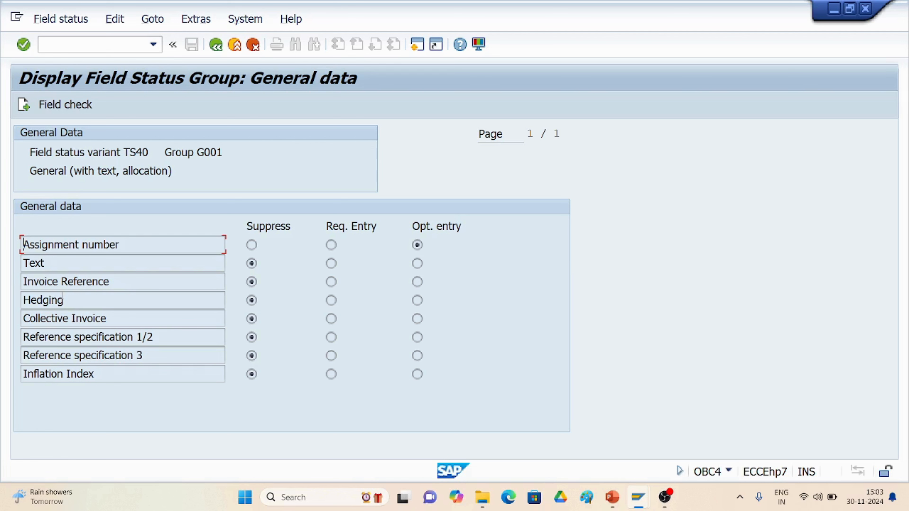
mouse_move(635, 496)
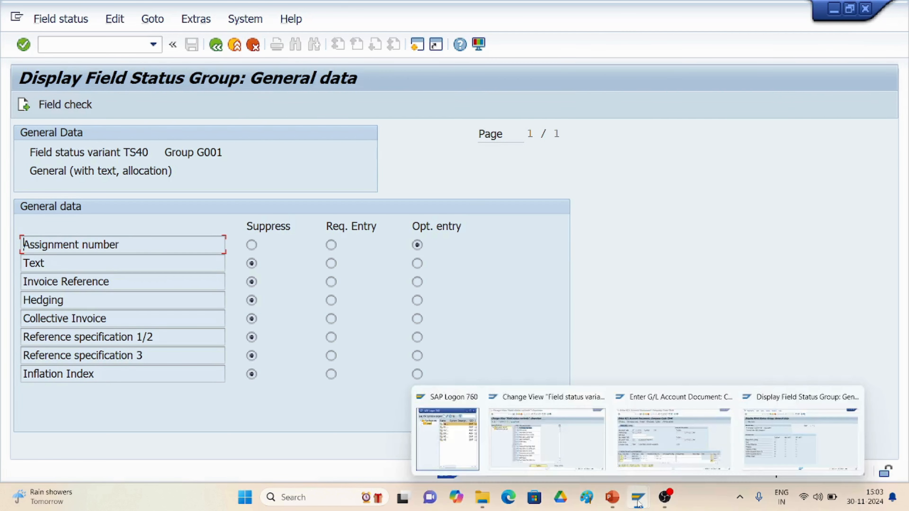
left_click(710, 428)
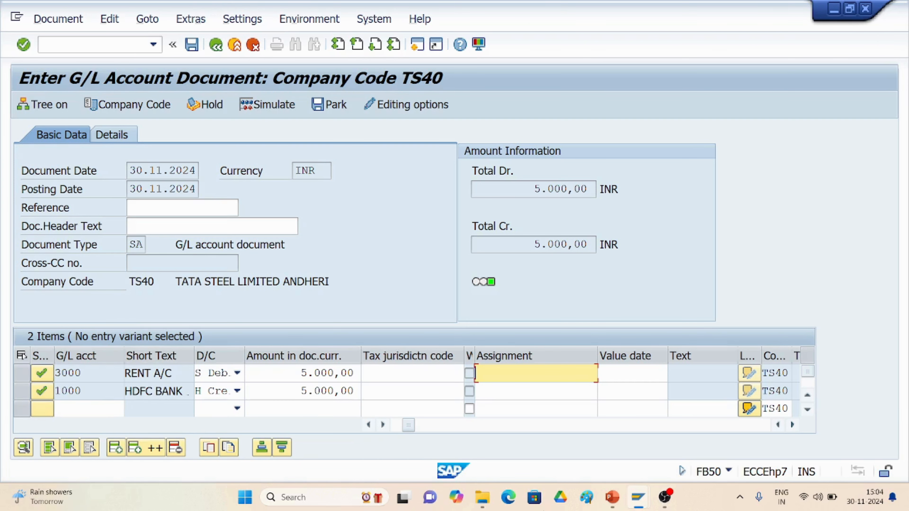
- Open G/L account 3000 RENT A/C for change in transaction FS00 and display its field status group under Create/bank/interest
mouse_move(638, 497)
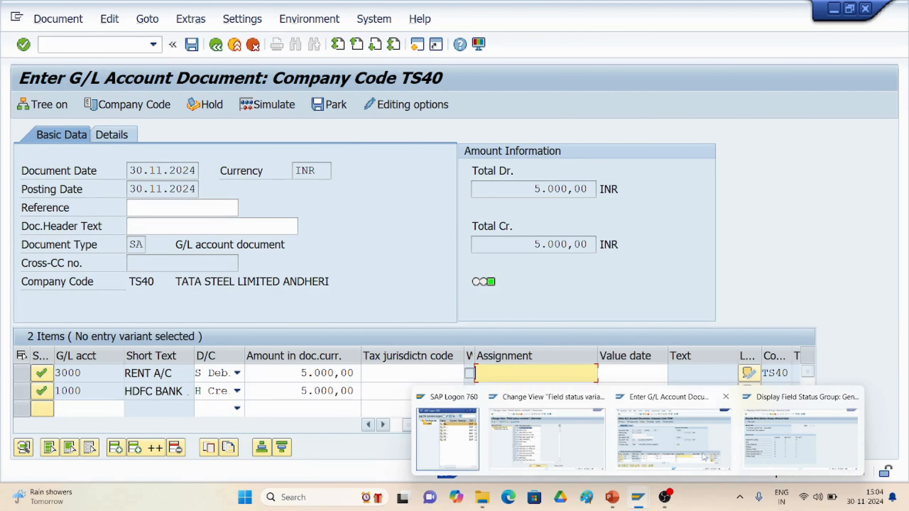
left_click(577, 460)
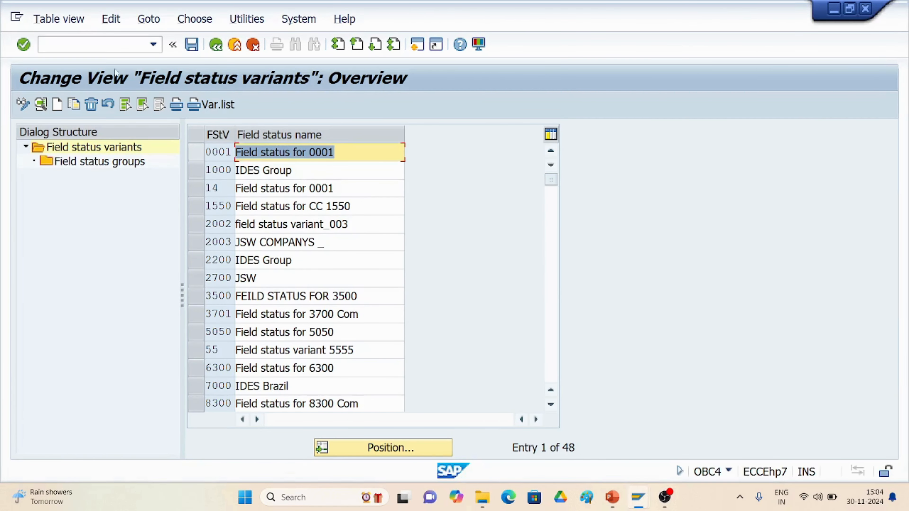
left_click(119, 45)
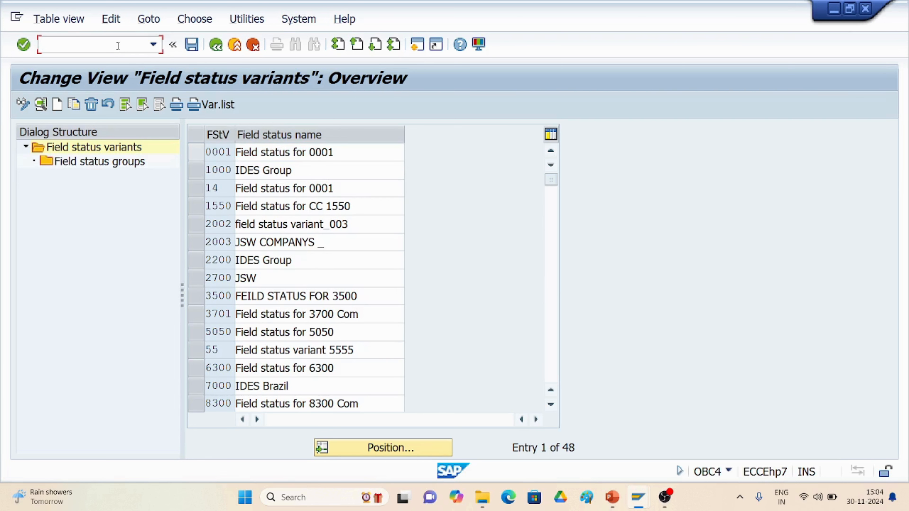
type("/nfs00")
key("Return")
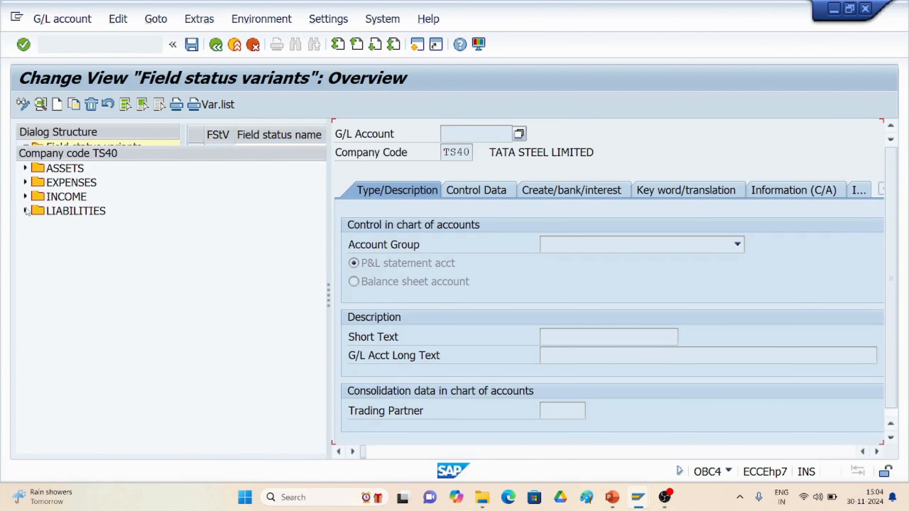
left_click(25, 183)
left_click(65, 196)
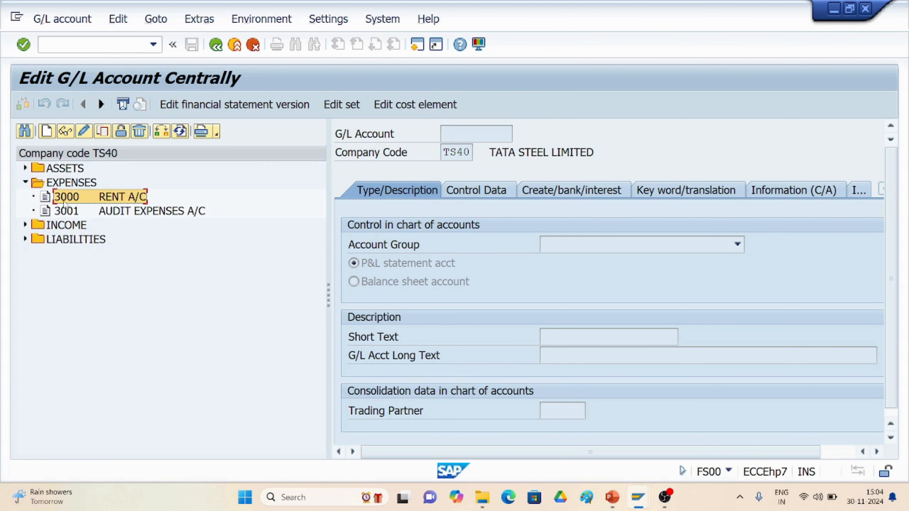
left_click(84, 131)
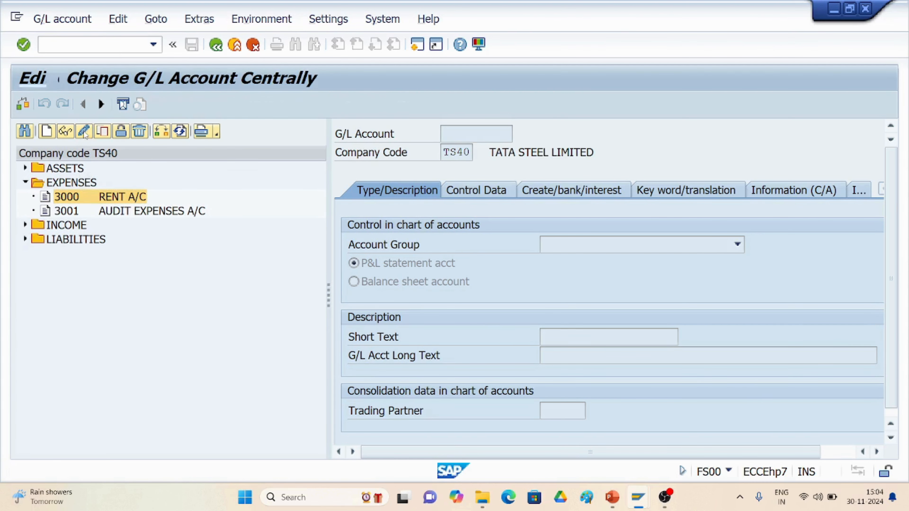
left_click(598, 191)
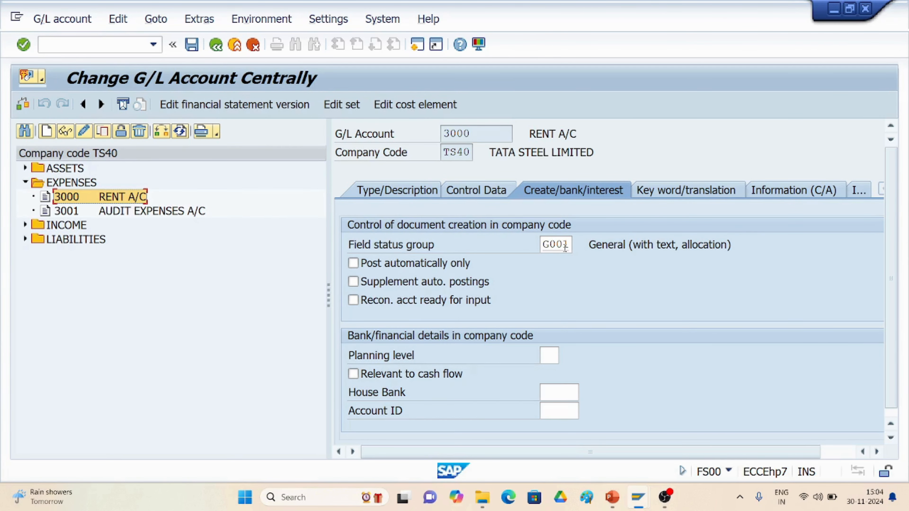
- Review the General data statuses of group G001 and check the Text field of the RENT A/C item in FB50
mouse_move(638, 497)
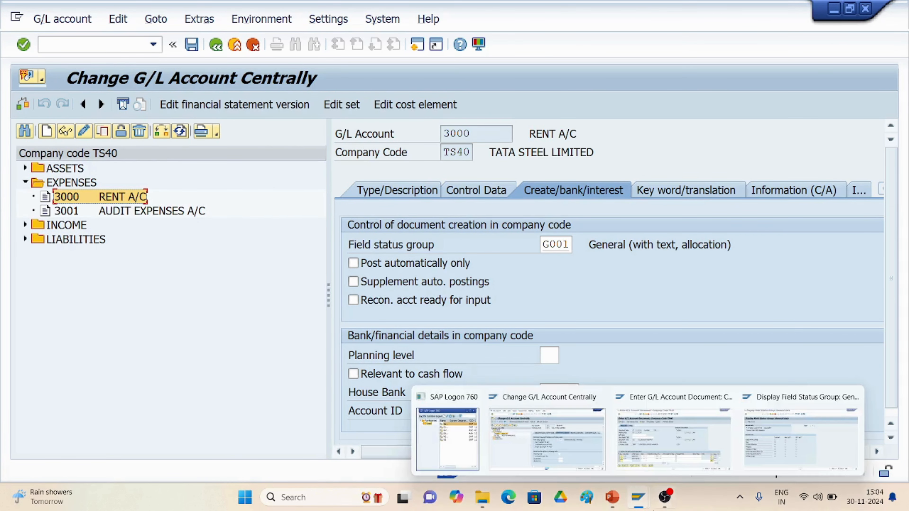
left_click(794, 467)
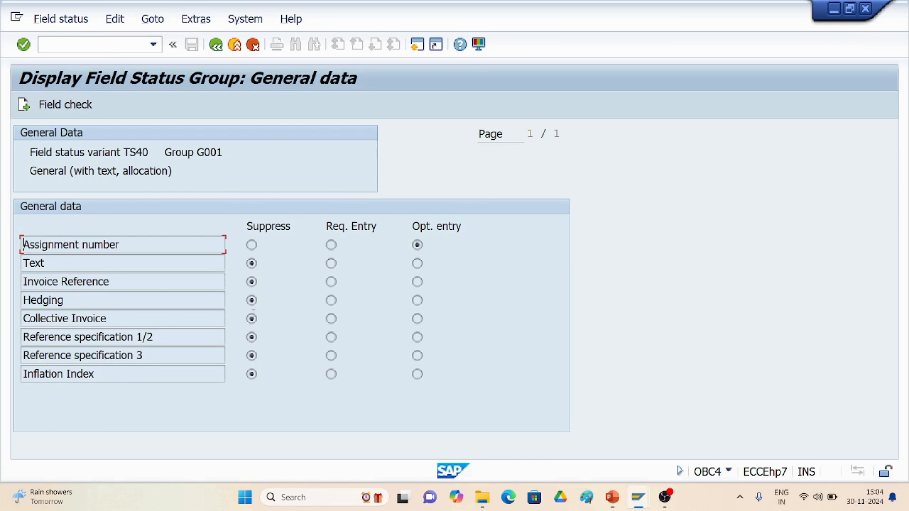
mouse_move(638, 497)
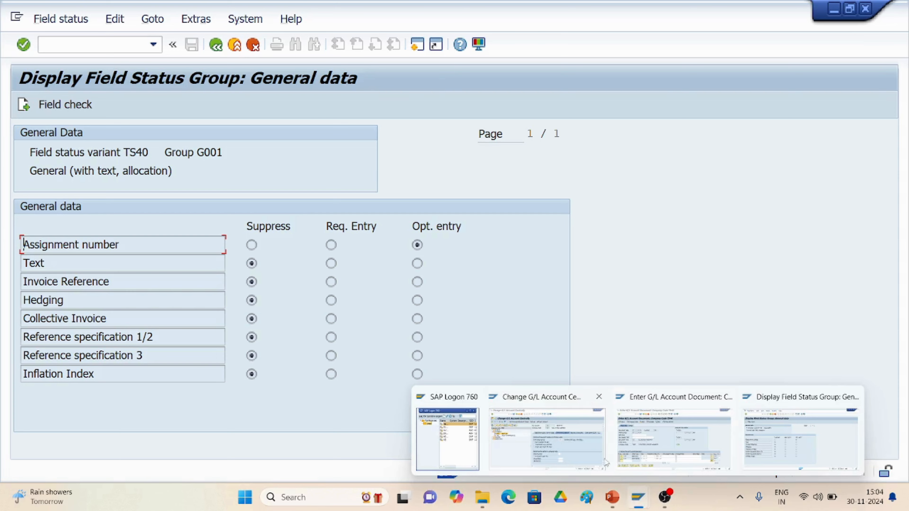
left_click(619, 431)
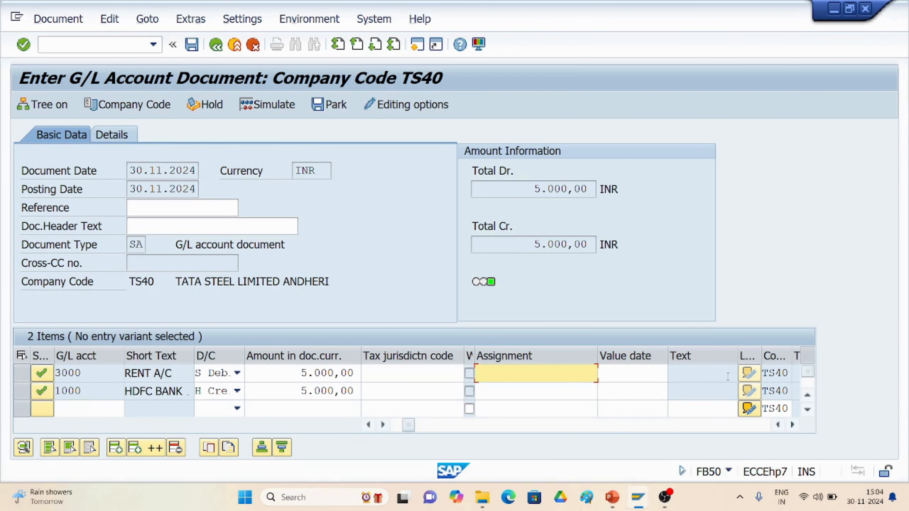
left_click(692, 373)
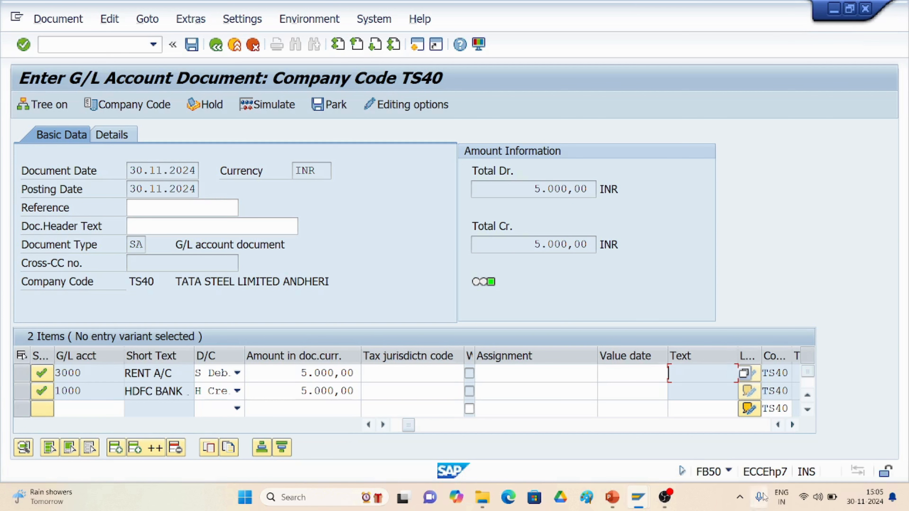
- Cross-check the Text status of group G001 against the line items in FB50 and return to the General data field statuses
mouse_move(635, 497)
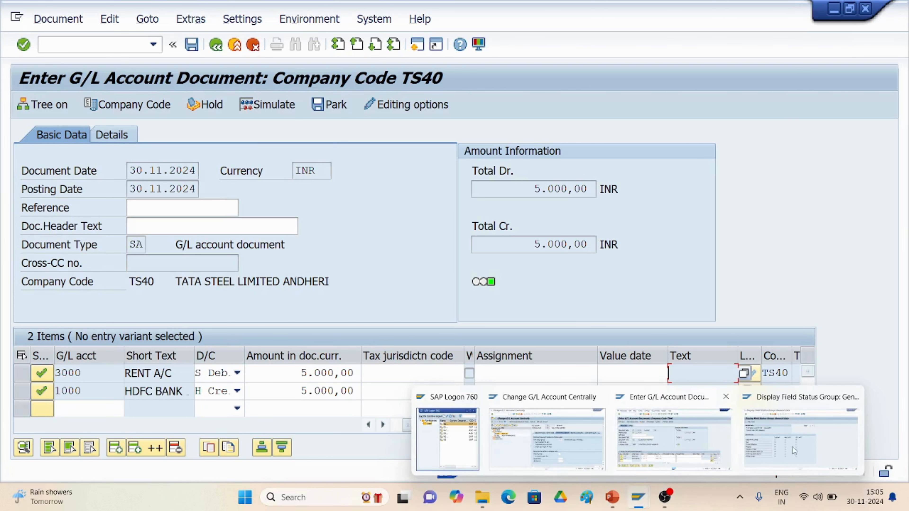
left_click(837, 444)
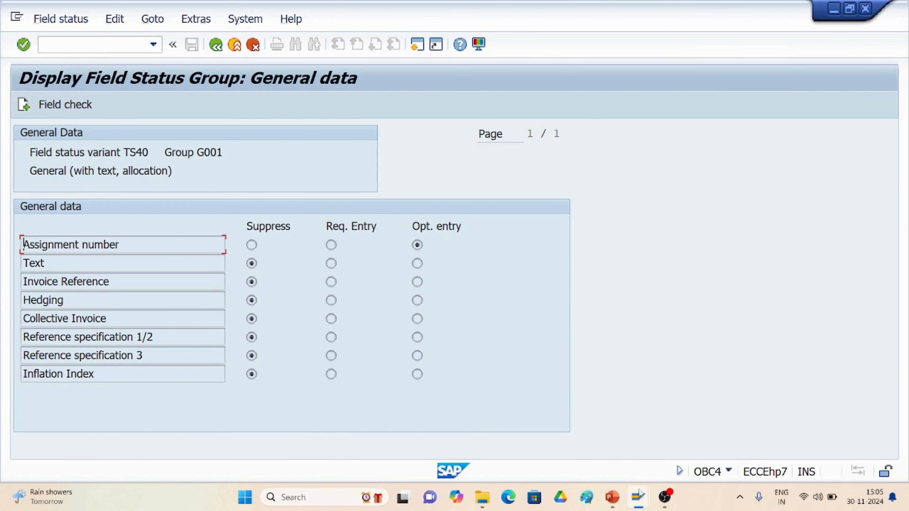
mouse_move(638, 498)
left_click(680, 452)
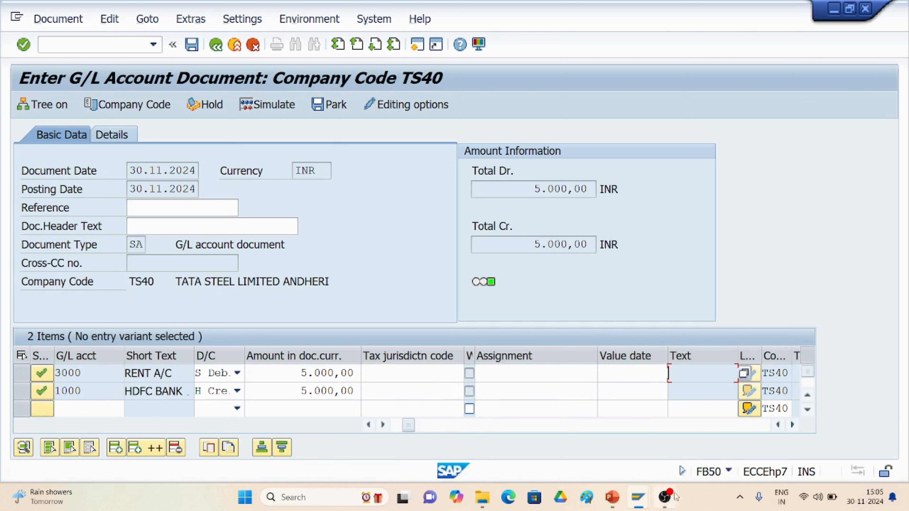
mouse_move(640, 505)
left_click(802, 433)
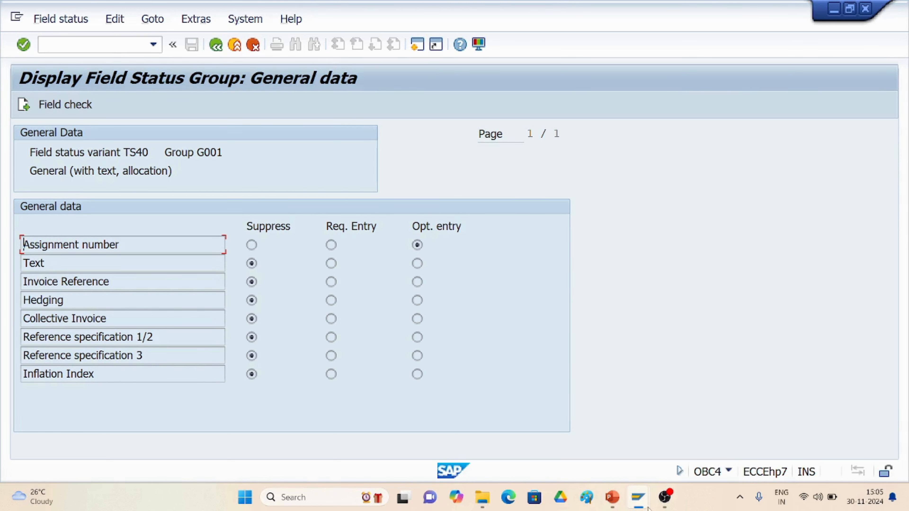
- View the available field status groups for the RENT A/C account in FS00 and close the list without choosing one
mouse_move(638, 498)
left_click(574, 452)
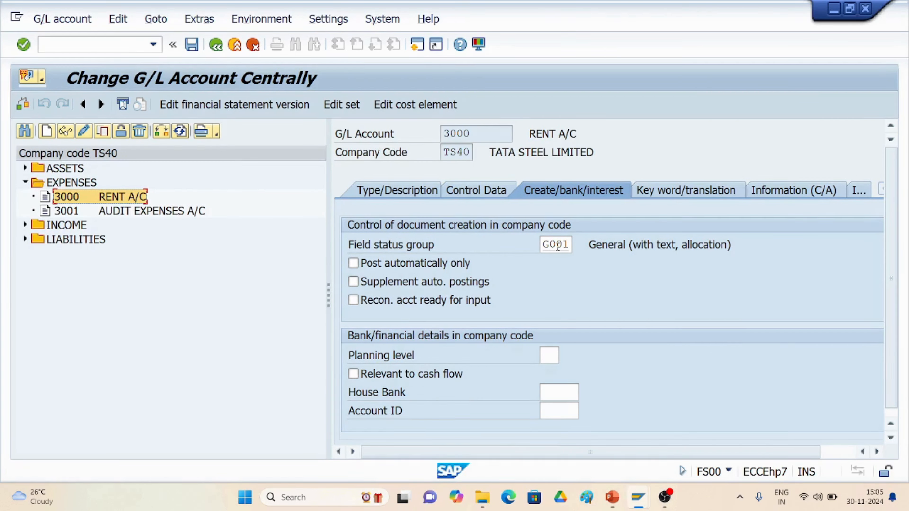
left_click(557, 247)
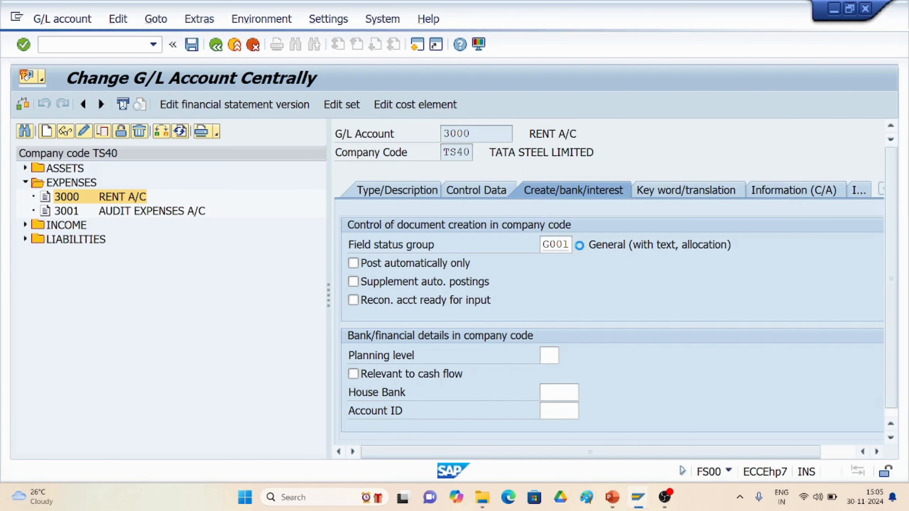
left_click(579, 245)
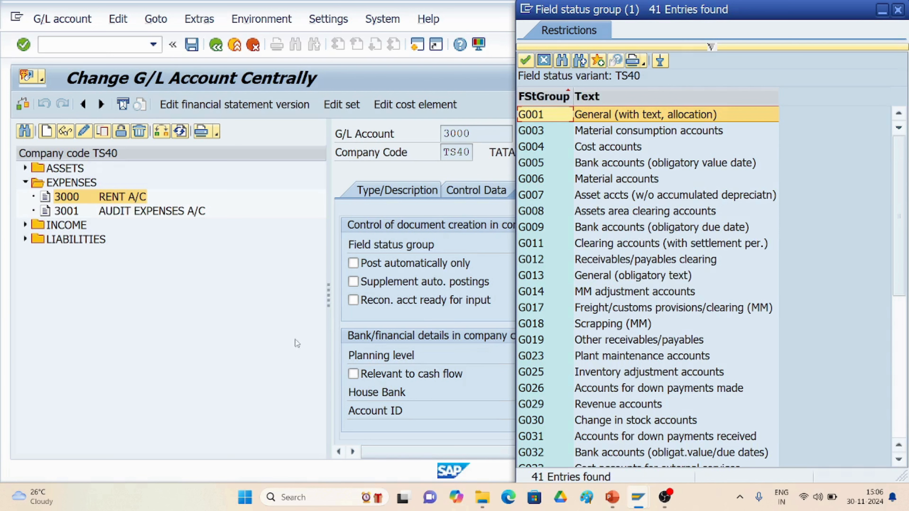
left_click(286, 334)
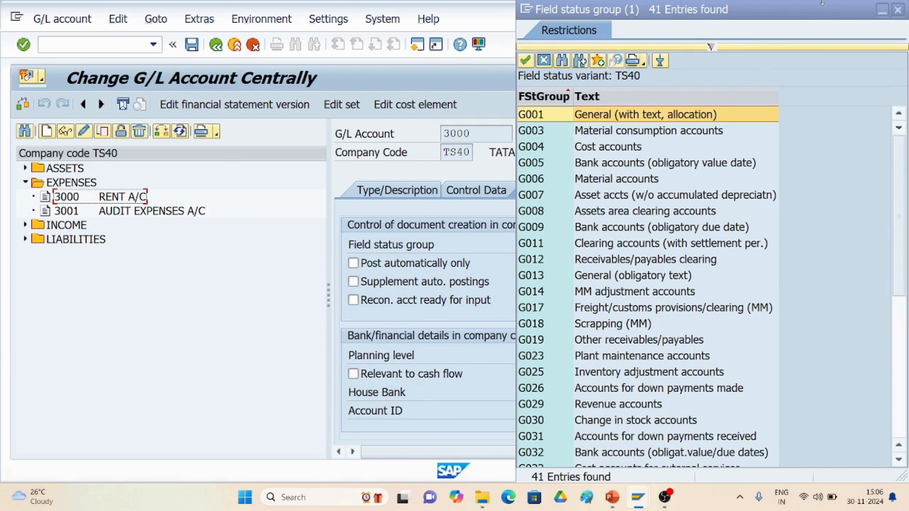
left_click(898, 9)
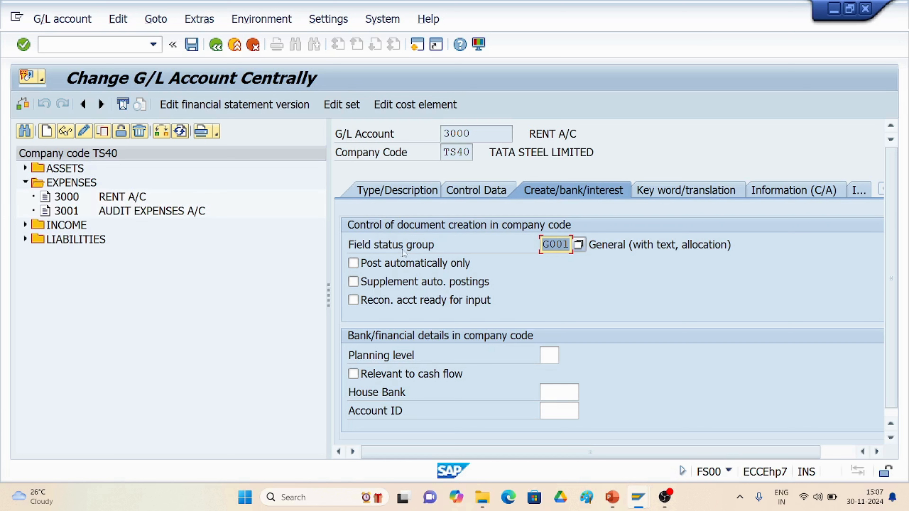
- Display the RENT A/C account's field status group list again and return to the subgroup overview of G001 in OBC4
left_click(579, 247)
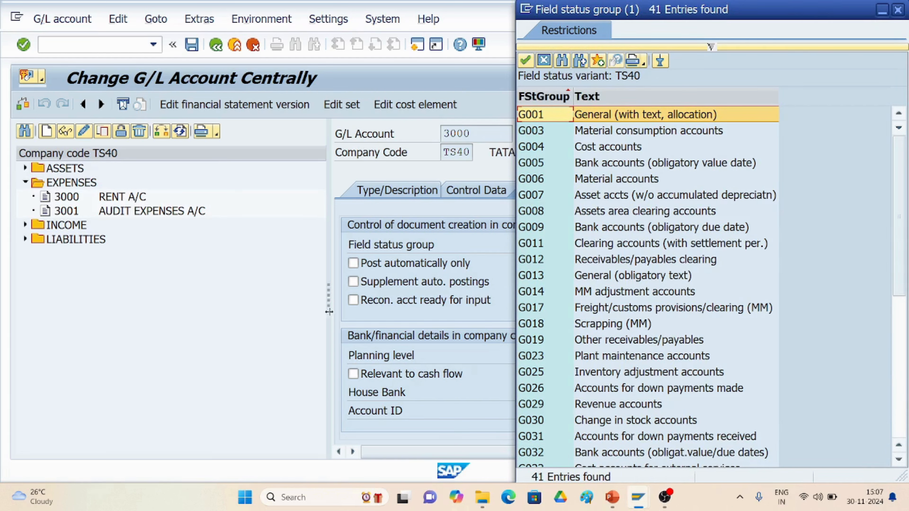
left_click(373, 318)
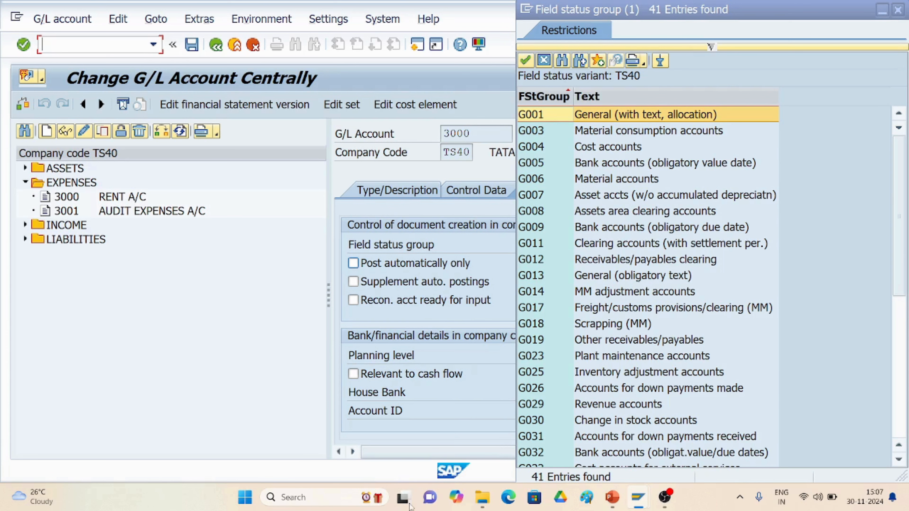
mouse_move(637, 500)
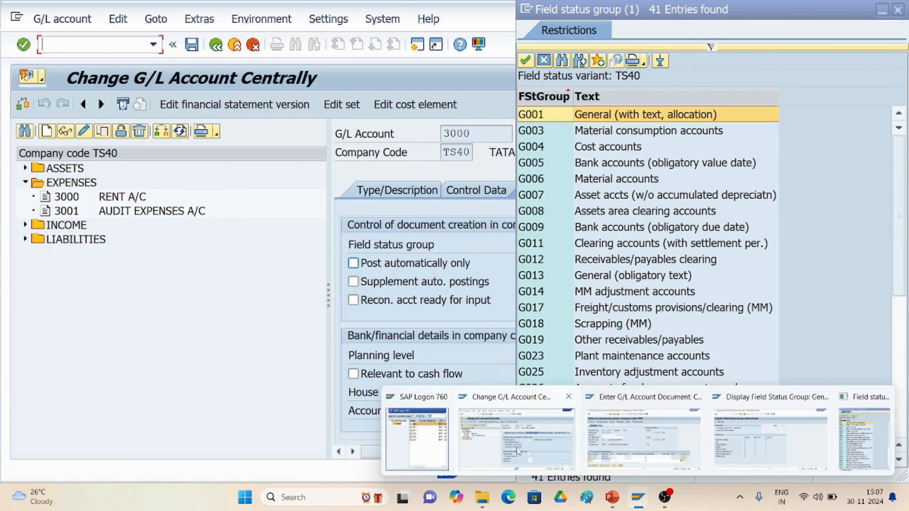
left_click(766, 454)
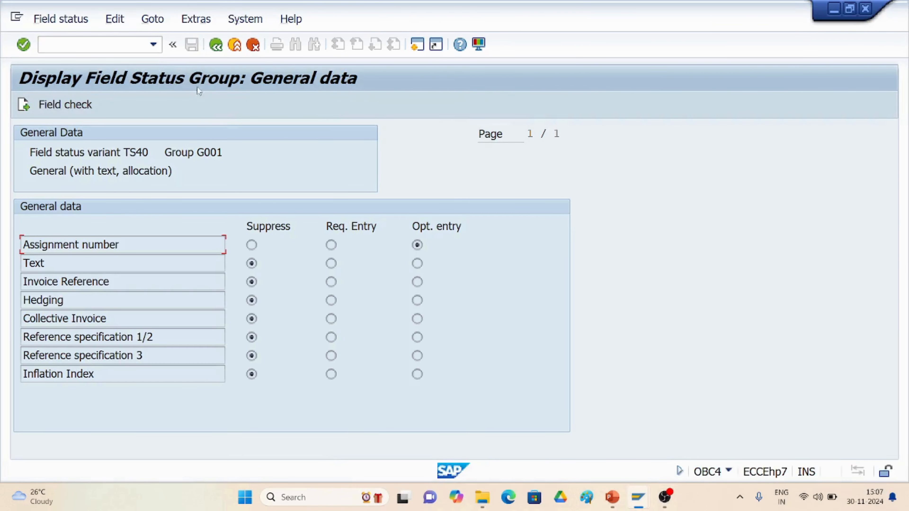
left_click(215, 46)
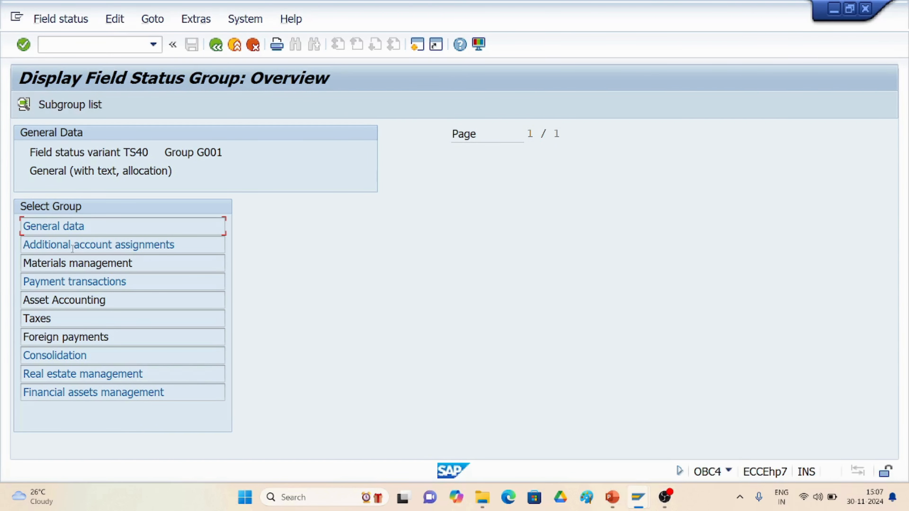
- Compare the FB50 line items with the General data field statuses of group G001 in OBC4, ending at the subgroup overview
mouse_move(638, 498)
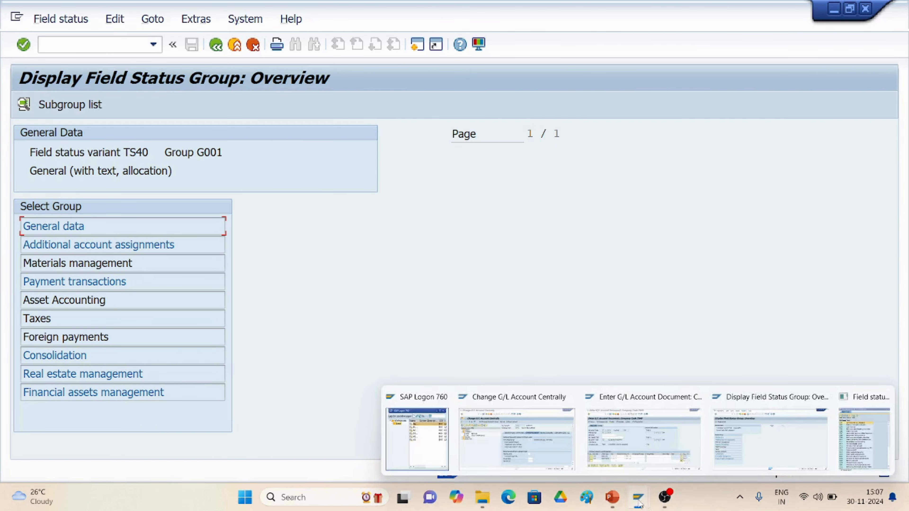
left_click(633, 463)
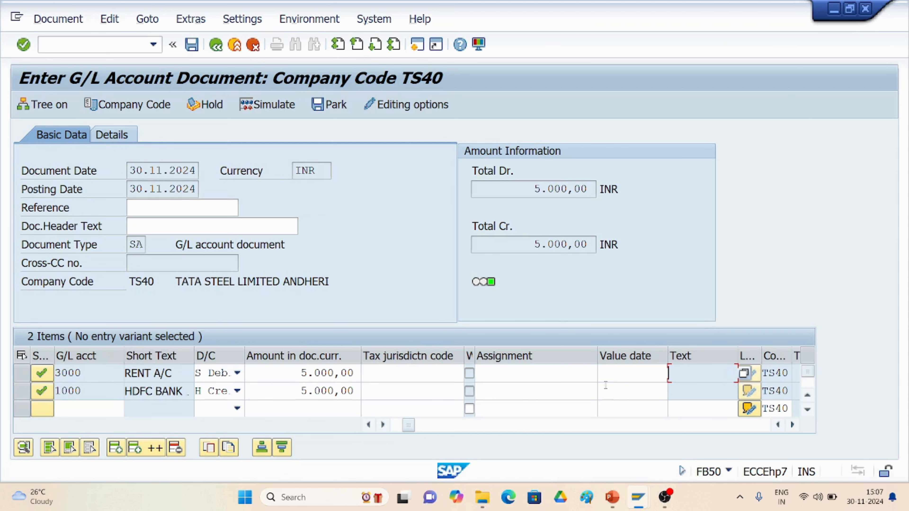
mouse_move(638, 497)
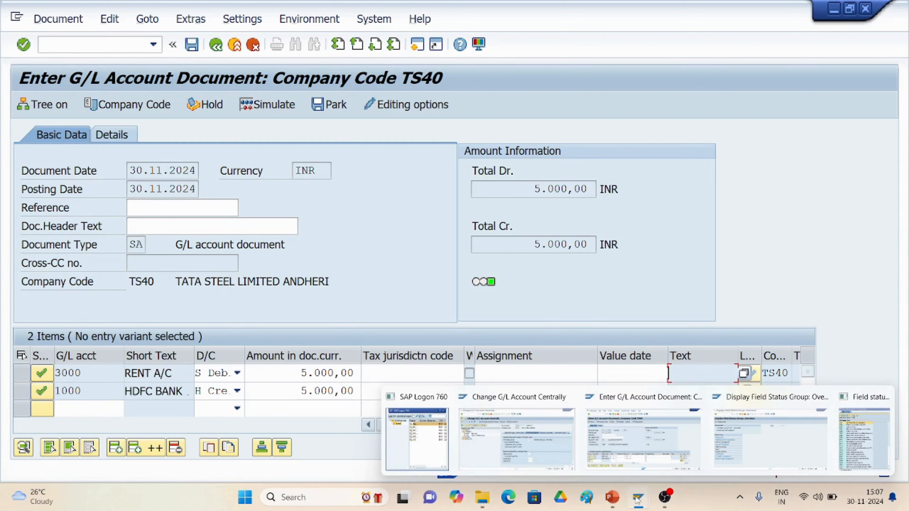
left_click(780, 458)
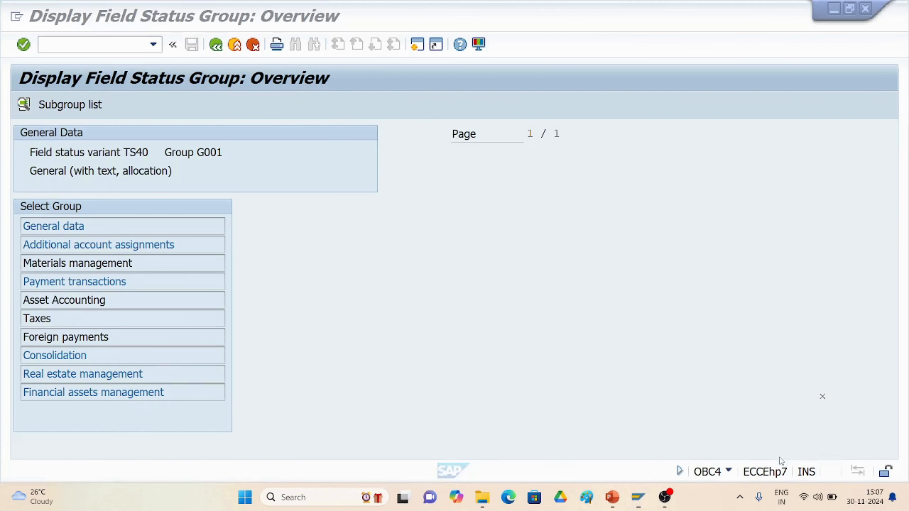
double_click(53, 229)
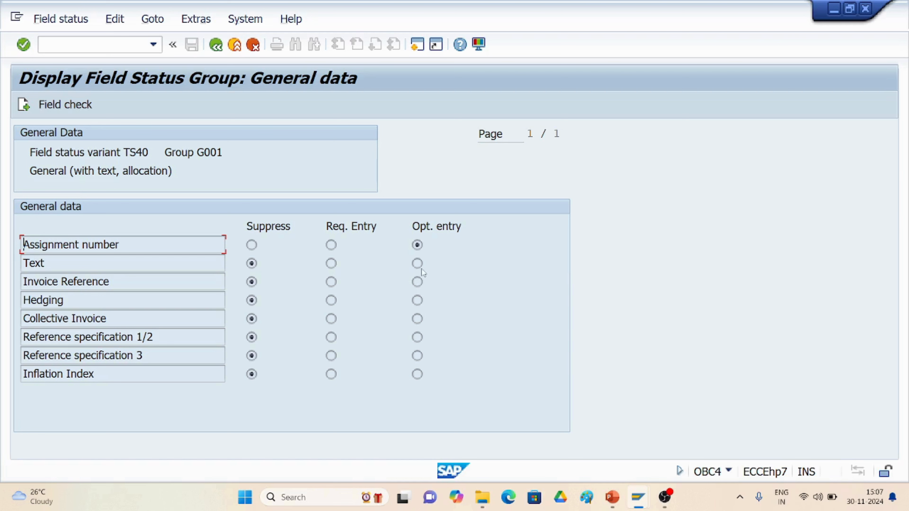
left_click(216, 45)
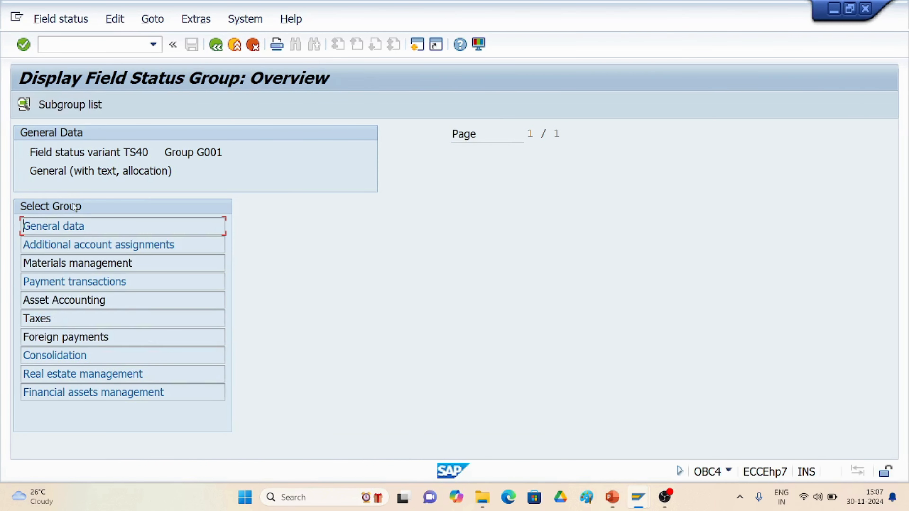
- Review the Additional account assignments and Payment transactions field statuses of group G001, returning to the subgroup overview
double_click(59, 246)
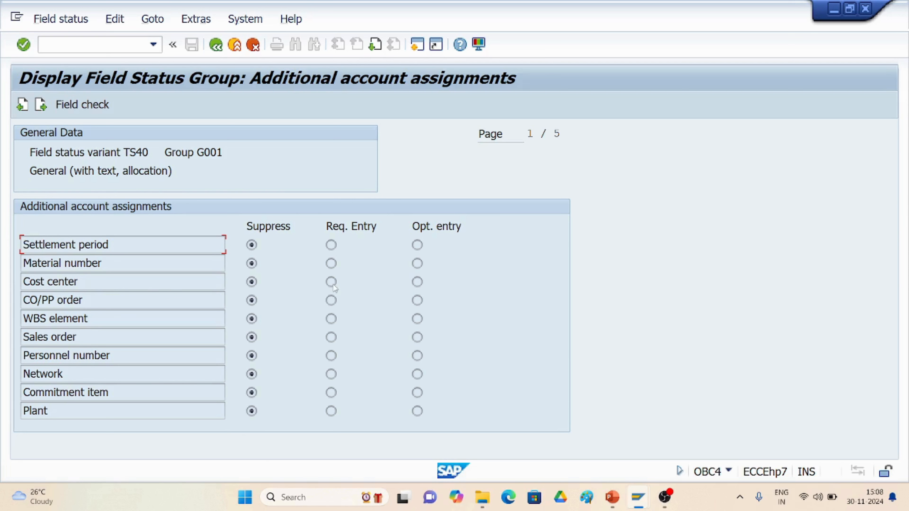
left_click(216, 47)
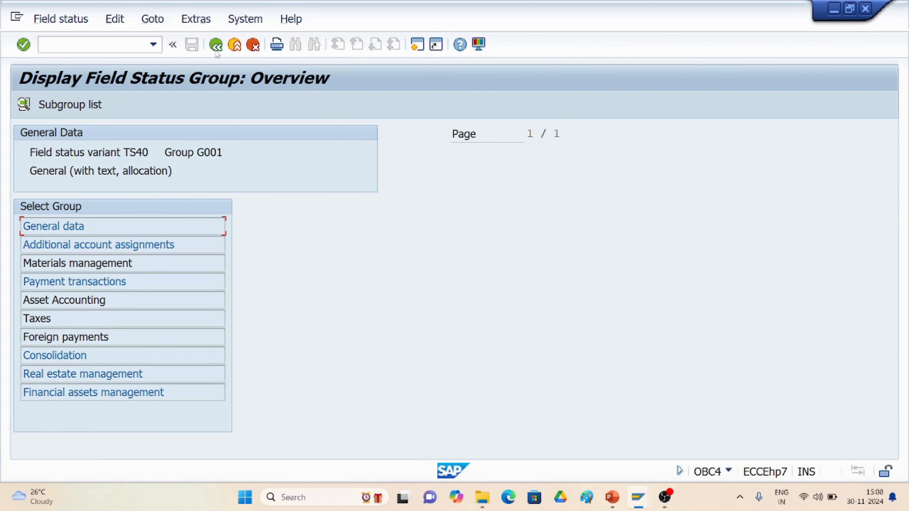
double_click(107, 282)
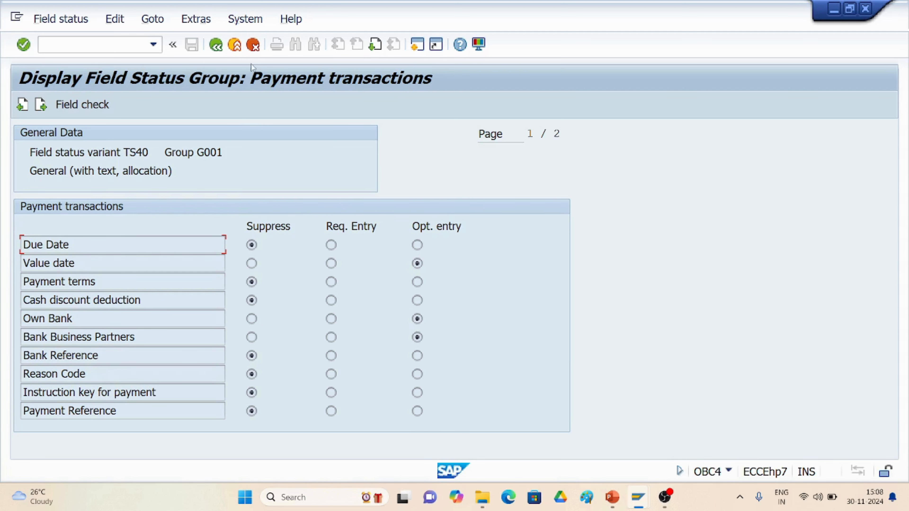
left_click(216, 45)
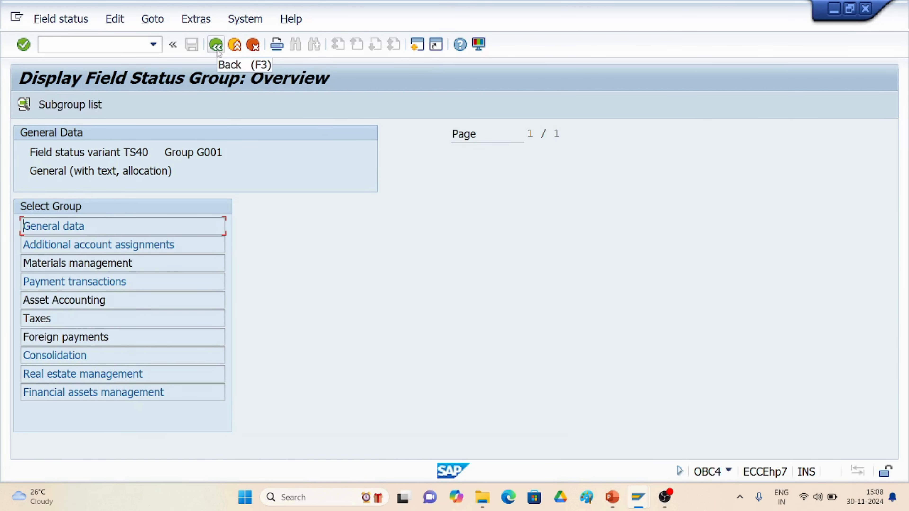